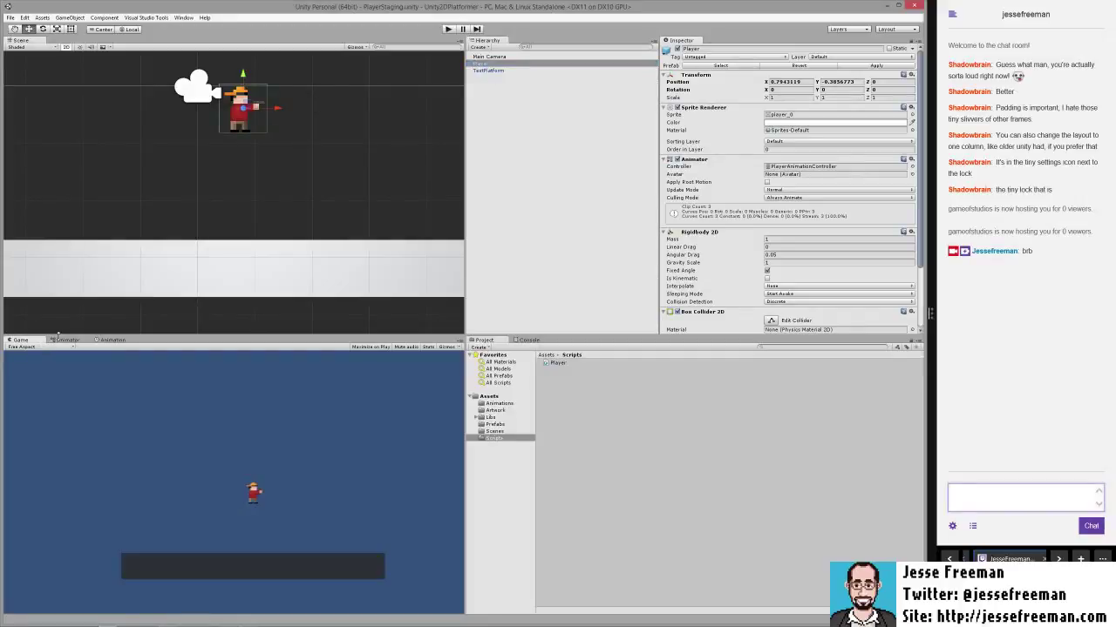
- Replace the Game view in the bottom-left panel with the Animator state graph
left_click(65, 340)
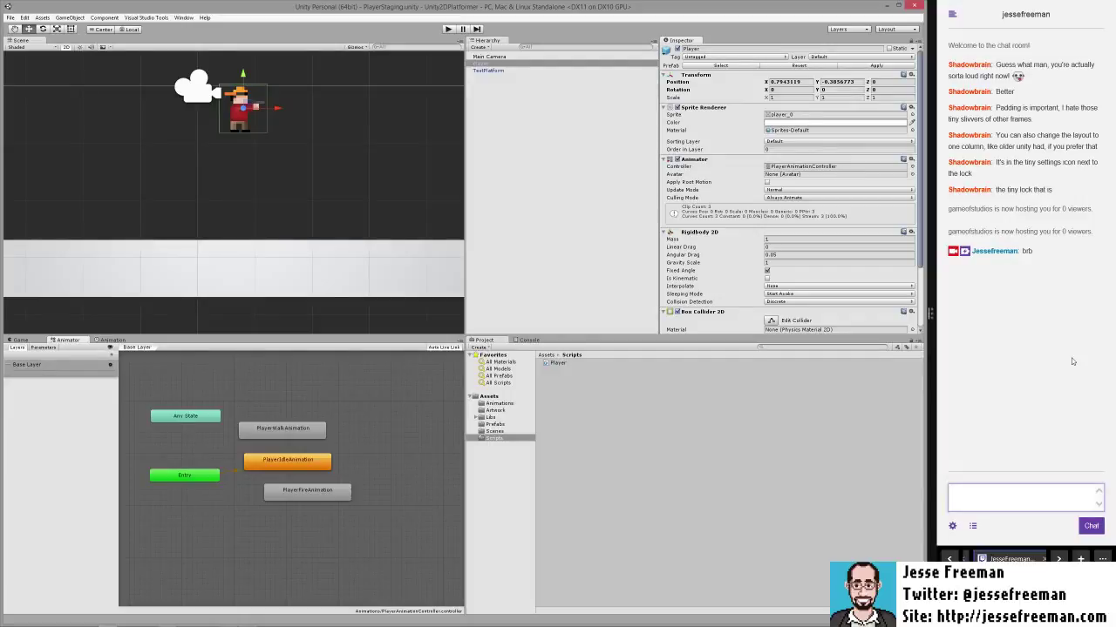
- Spread the idle, Any State, walk and fire state boxes apart
mouse_move(289, 461)
left_mouse_down()
mouse_move(263, 463)
mouse_move(275, 464)
left_mouse_up()
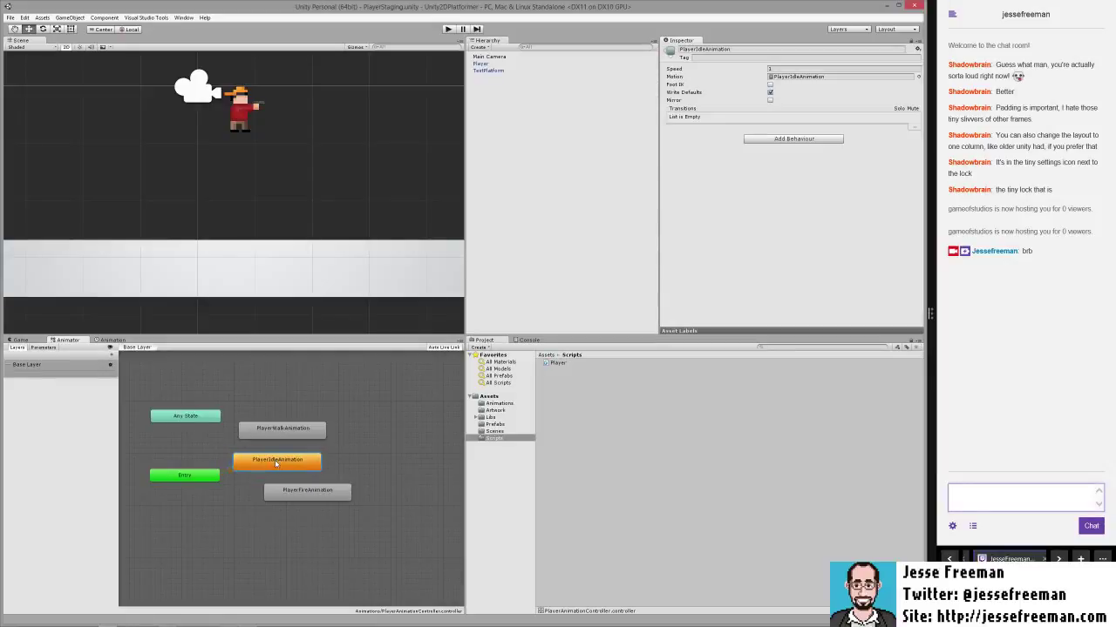
left_click_drag(194, 419, 393, 461)
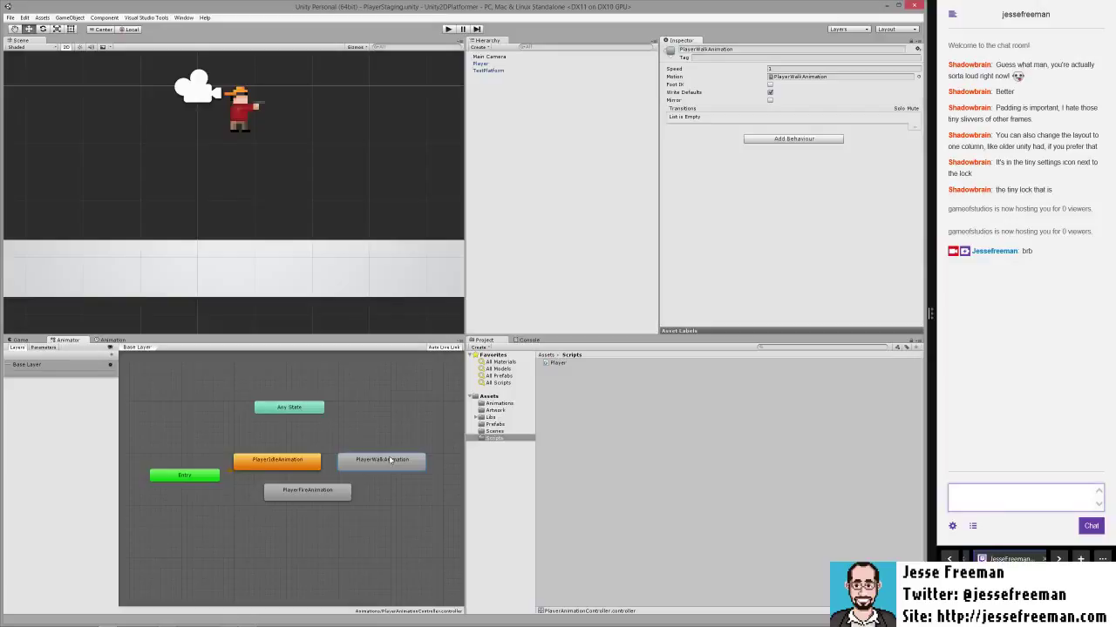
left_click_drag(318, 497, 341, 503)
- Create transitions between PlayerIdleAnimation and PlayerWalkAnimation in both directions
right_click(296, 465)
left_click(321, 467)
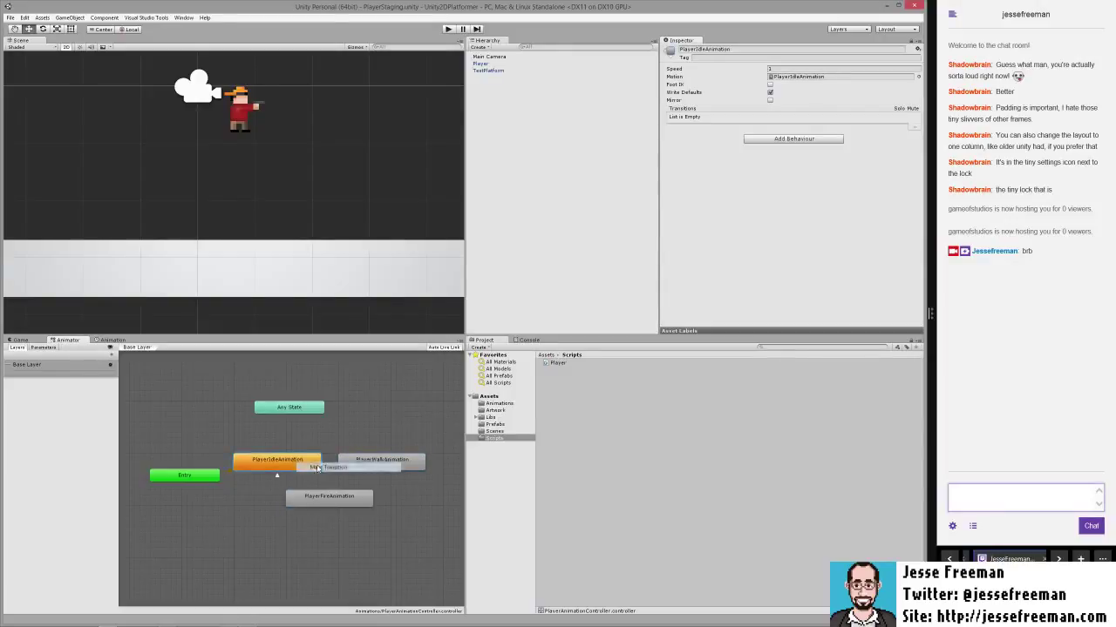
left_click(357, 467)
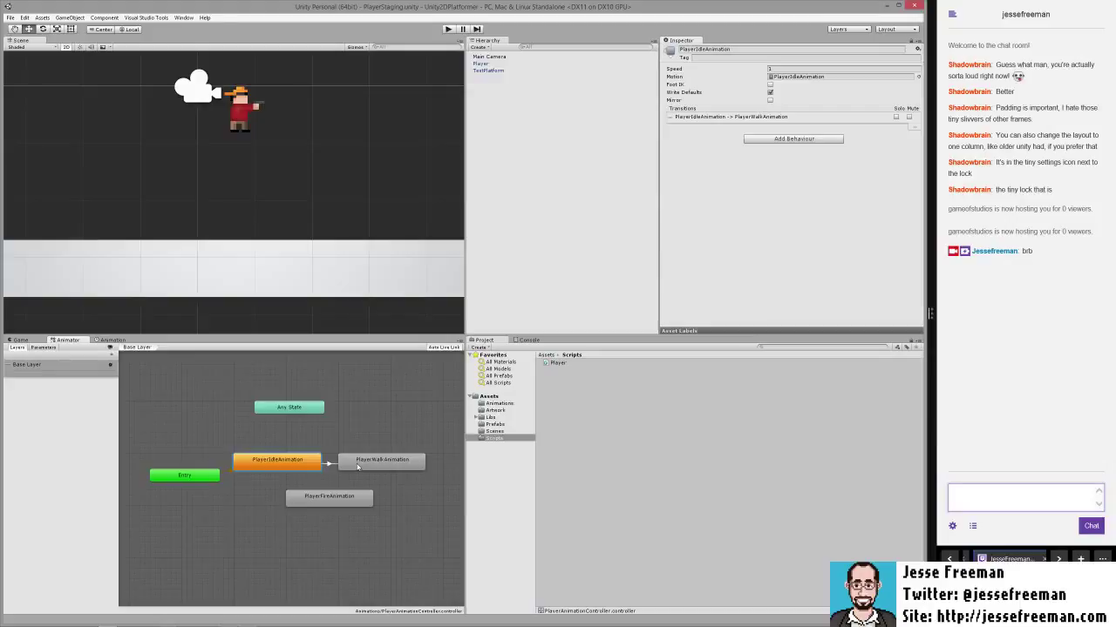
right_click(357, 467)
left_click(361, 466)
left_click(300, 463)
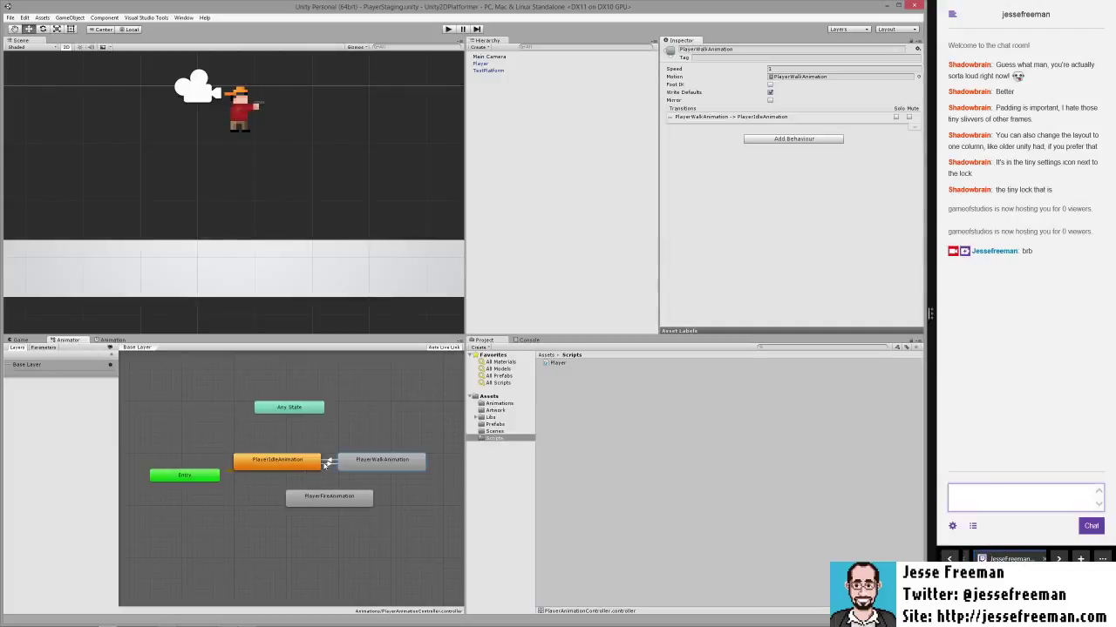
- Delete both idle–walk transitions, confirming each deletion
left_click(326, 462)
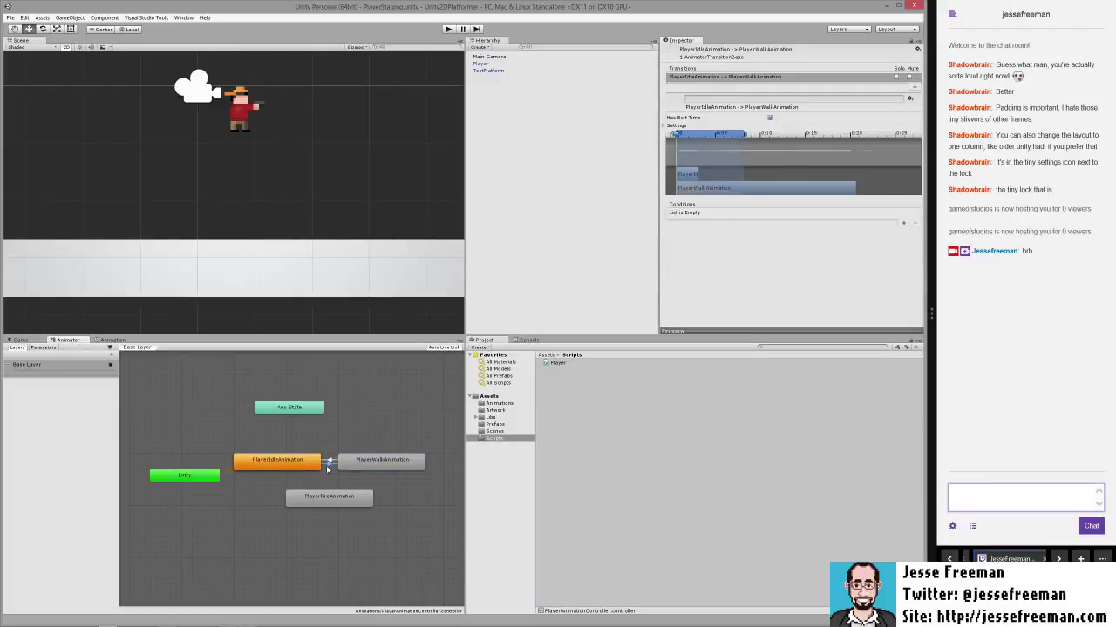
right_click(329, 467)
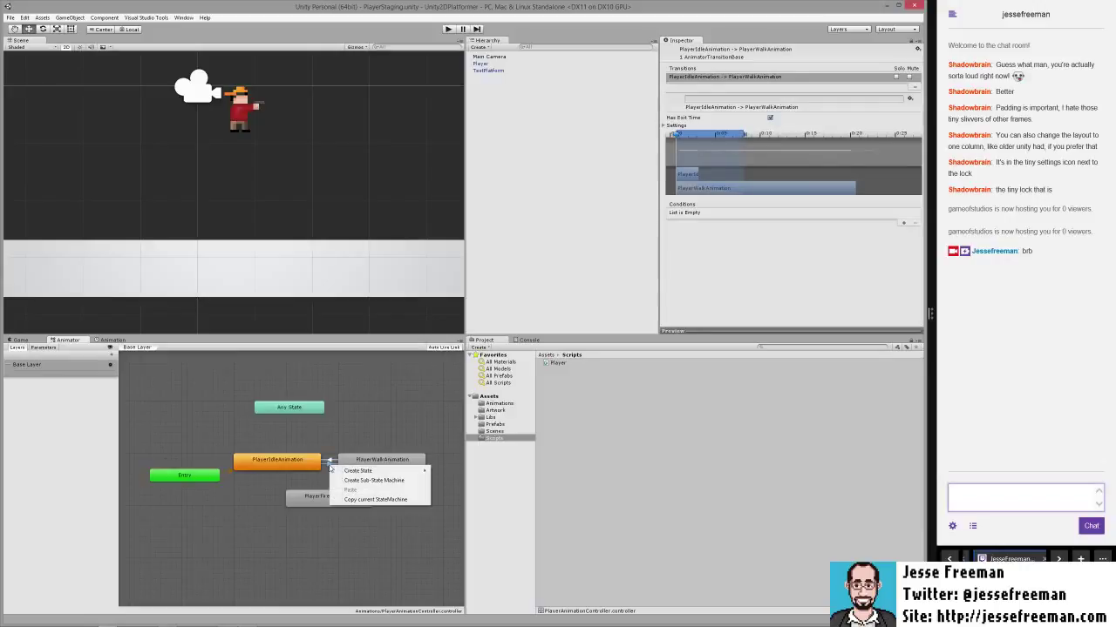
left_click(322, 468)
left_click(328, 462)
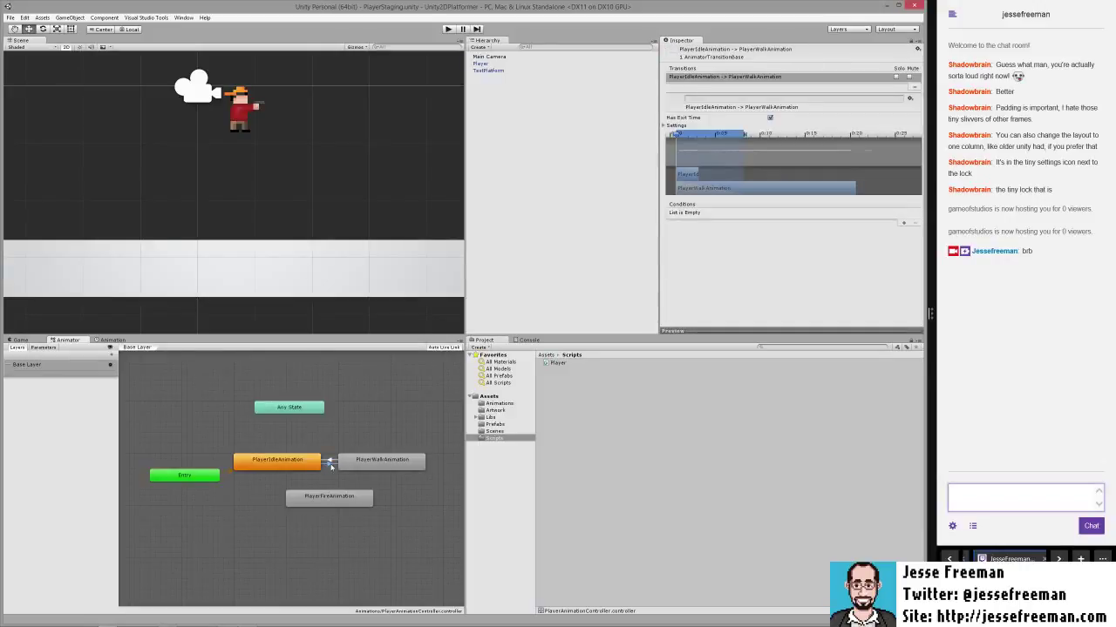
key("Delete")
key("Return")
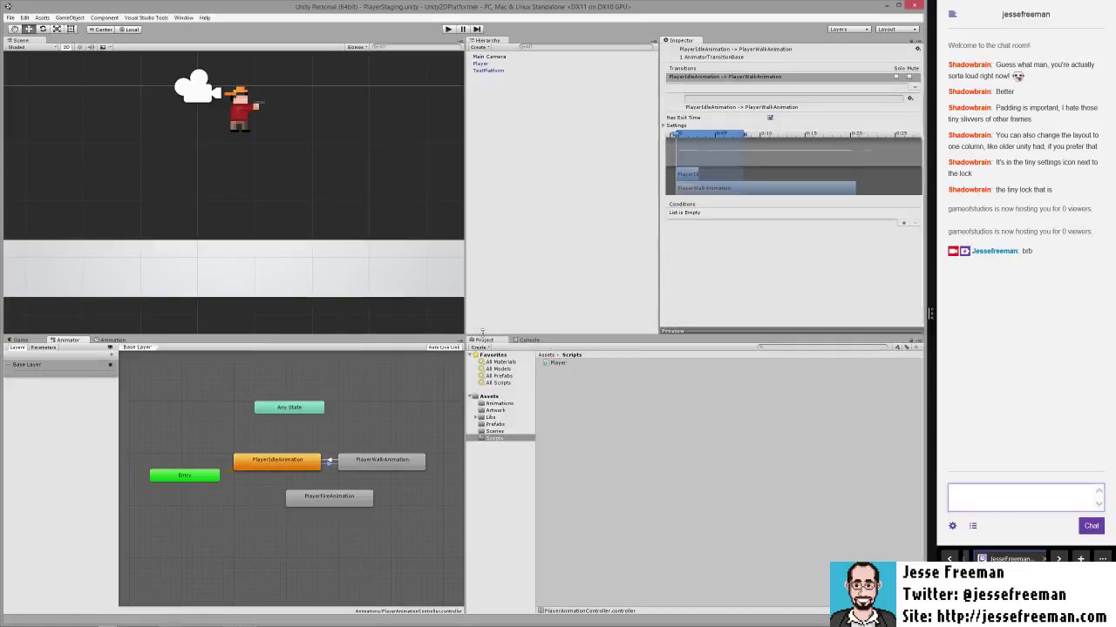
left_click(329, 462)
key("Delete")
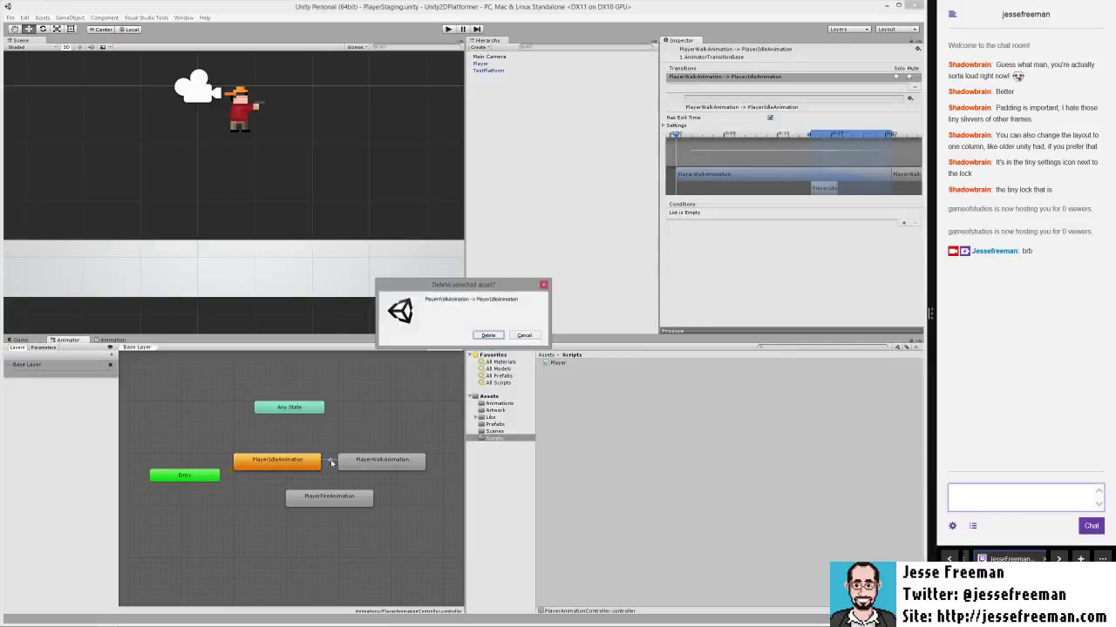
key("Return")
- Place Entry above idle, Any State beside idle, and walk further right
left_click_drag(295, 409, 327, 440)
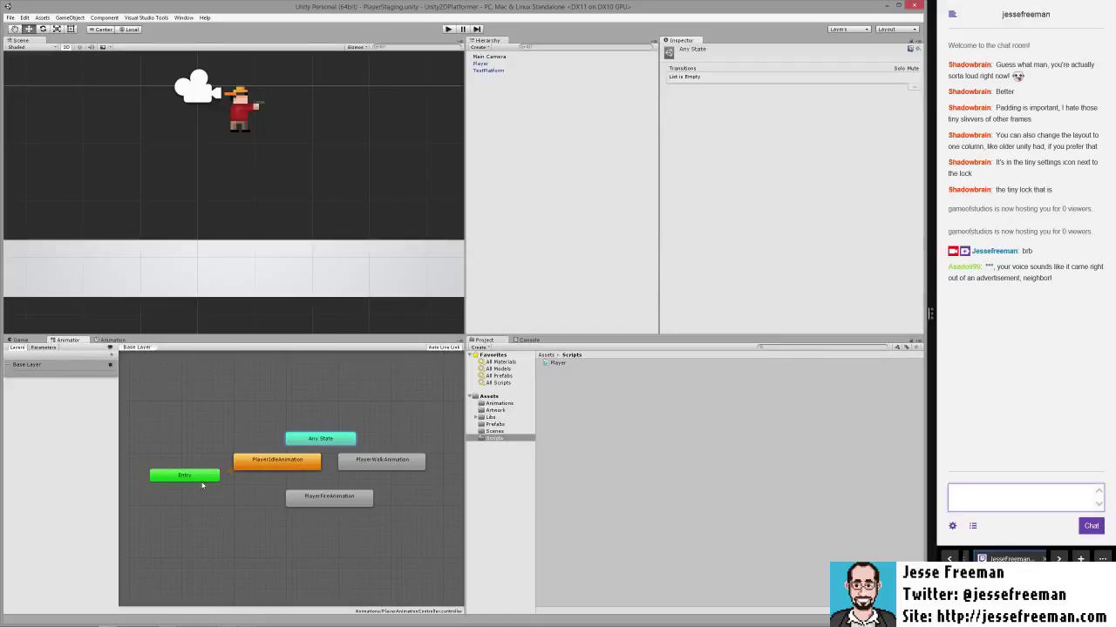
left_click_drag(200, 476, 224, 397)
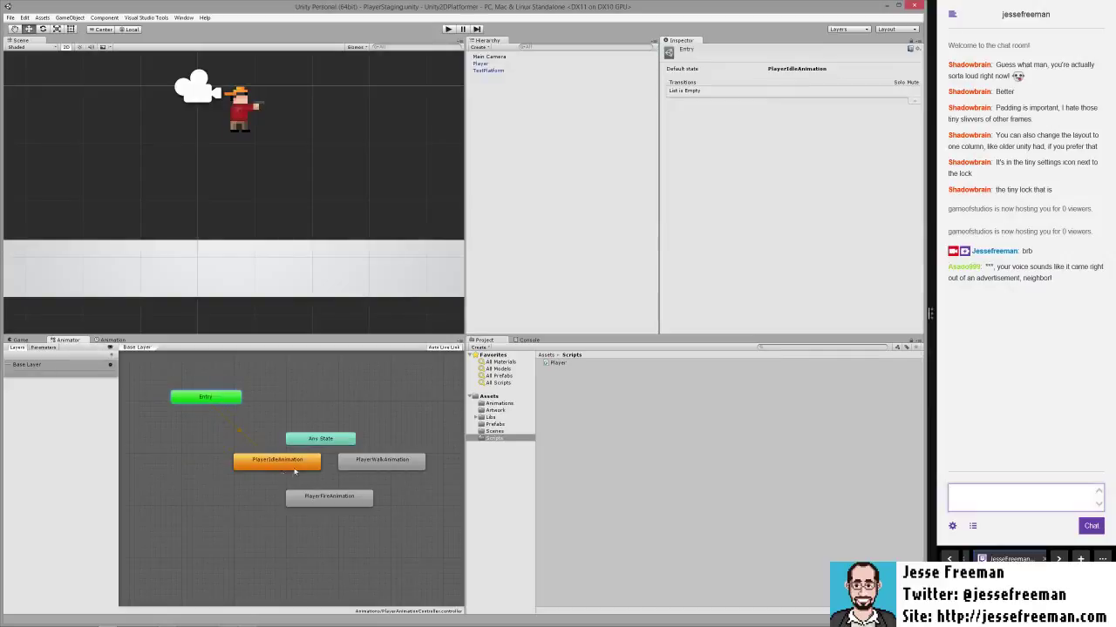
left_click_drag(296, 469, 244, 469)
left_click_drag(366, 465, 403, 463)
left_click_drag(320, 440, 321, 461)
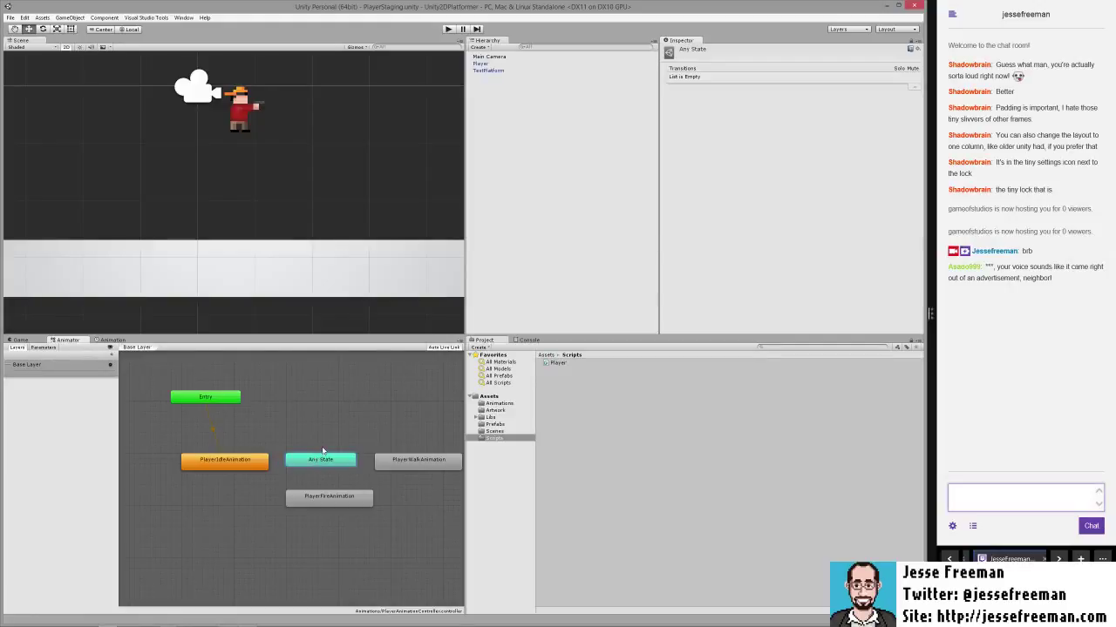
- Fine-tune the idle, Any State, walk and fire boxes into a compact row
left_click_drag(325, 461, 325, 466)
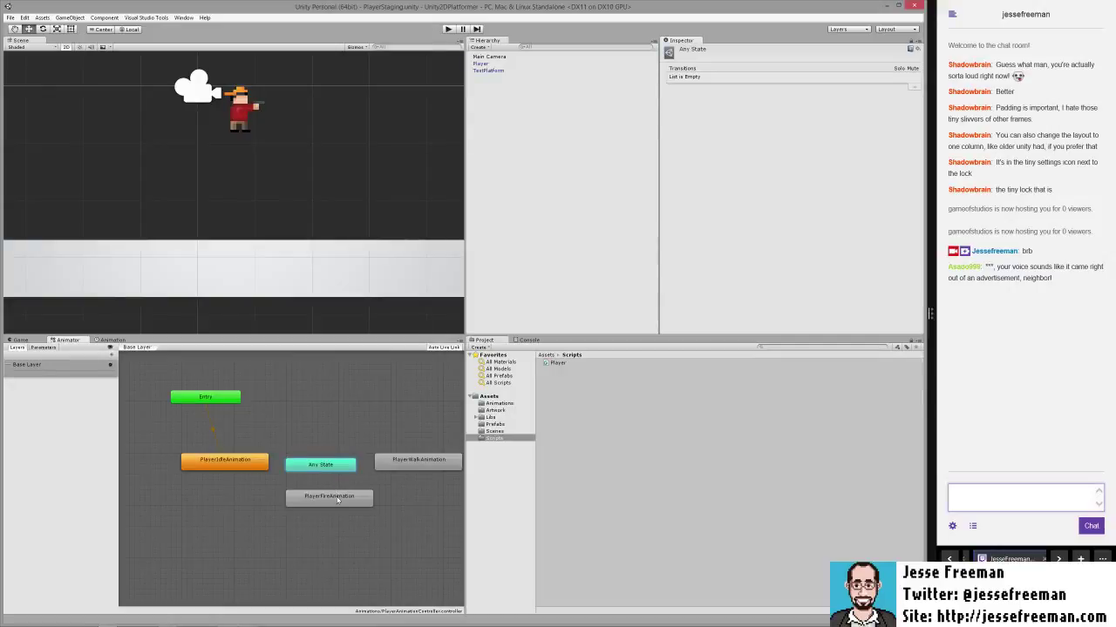
left_click_drag(339, 496, 328, 502)
left_click_drag(244, 465, 228, 464)
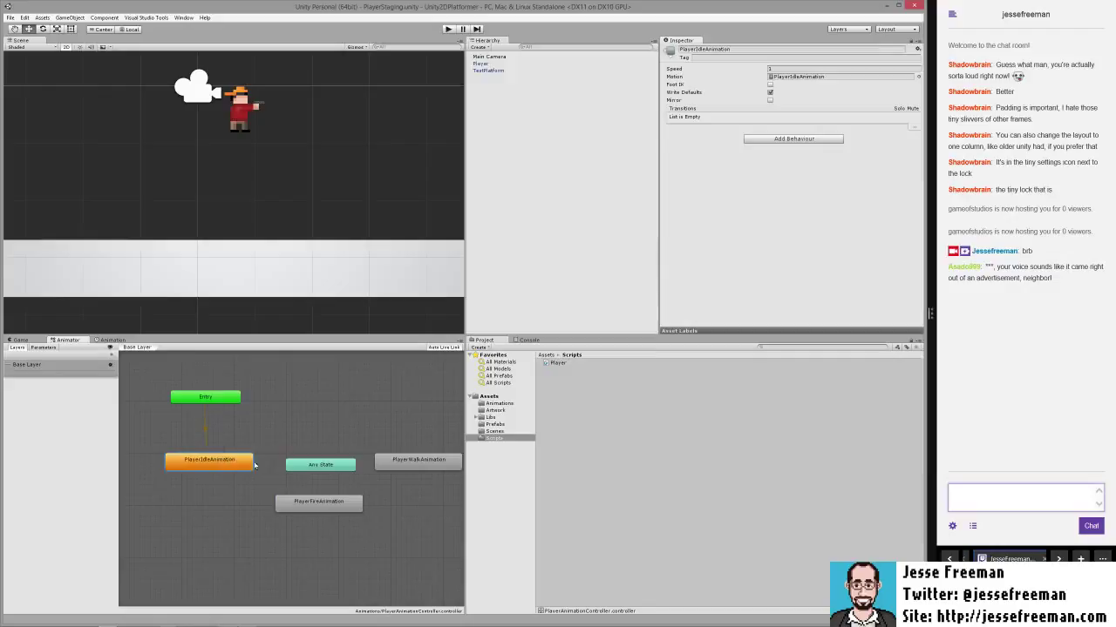
left_click_drag(321, 464, 310, 459)
left_click_drag(383, 462, 367, 462)
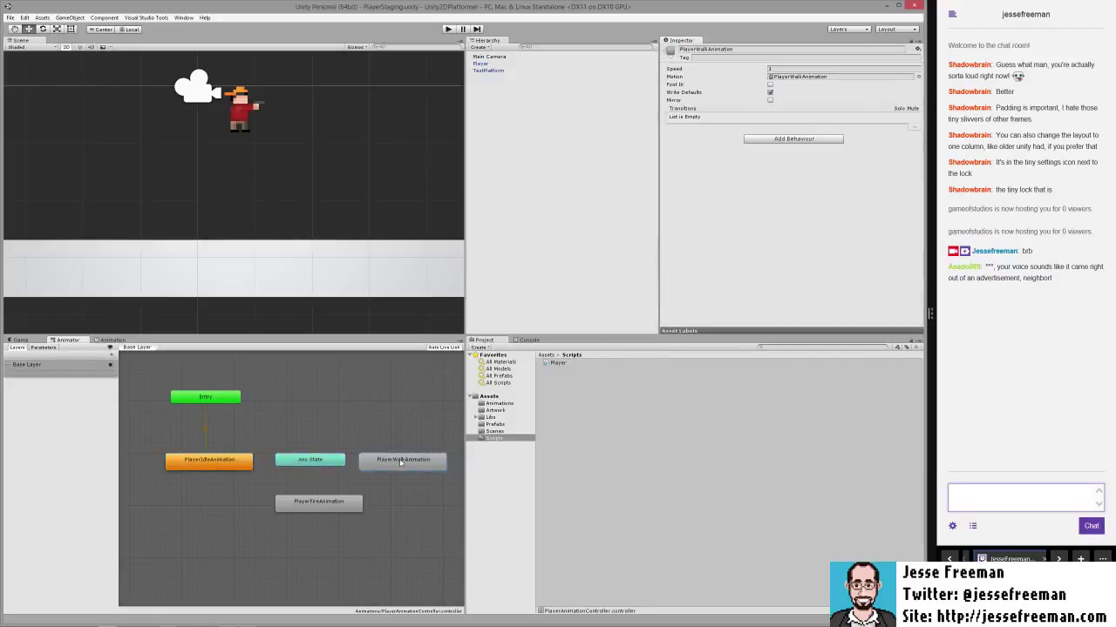
left_click_drag(328, 504, 317, 503)
left_click_drag(318, 459, 311, 464)
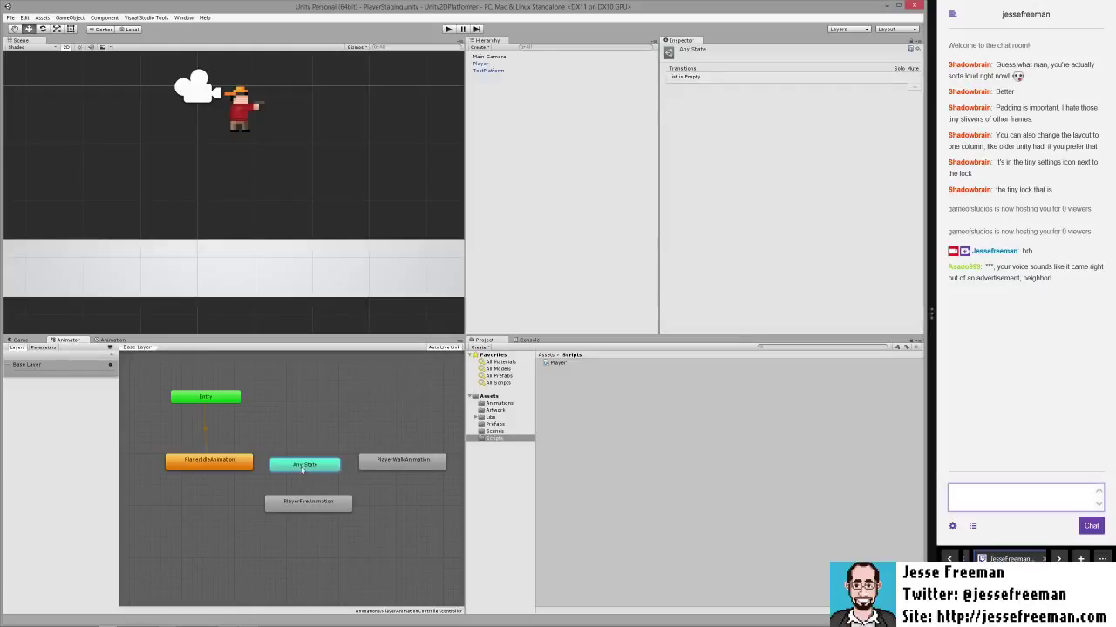
- Make transitions from Any State to PlayerIdleAnimation and to PlayerWalkAnimation
left_click_drag(301, 468, 301, 463)
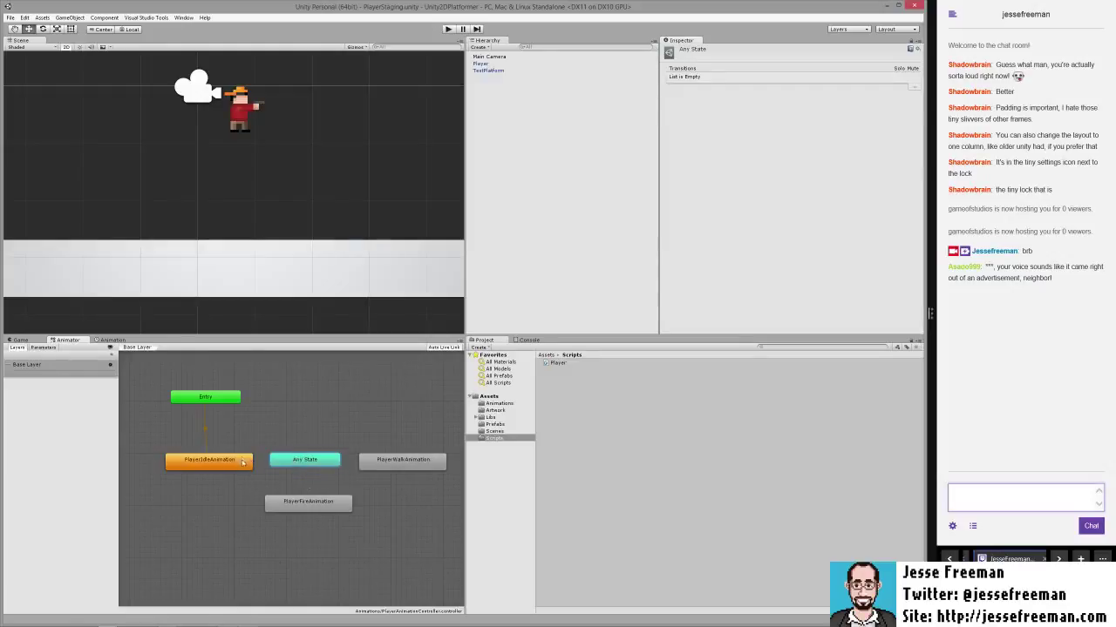
right_click(301, 463)
left_click(299, 462)
left_click(243, 466)
right_click(299, 460)
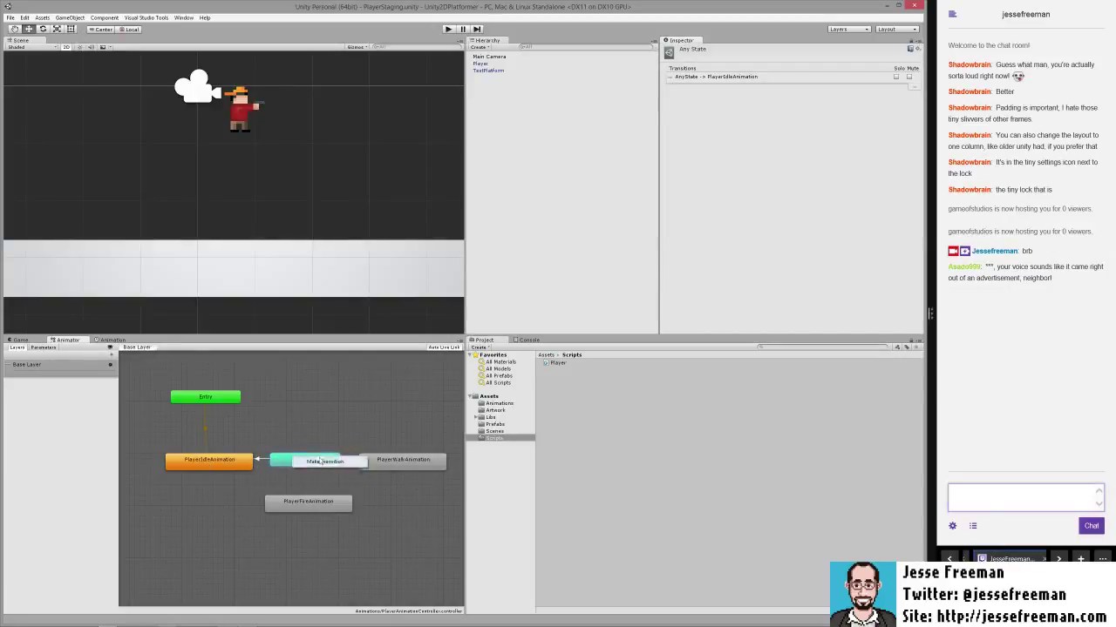
left_click(307, 464)
left_click(397, 462)
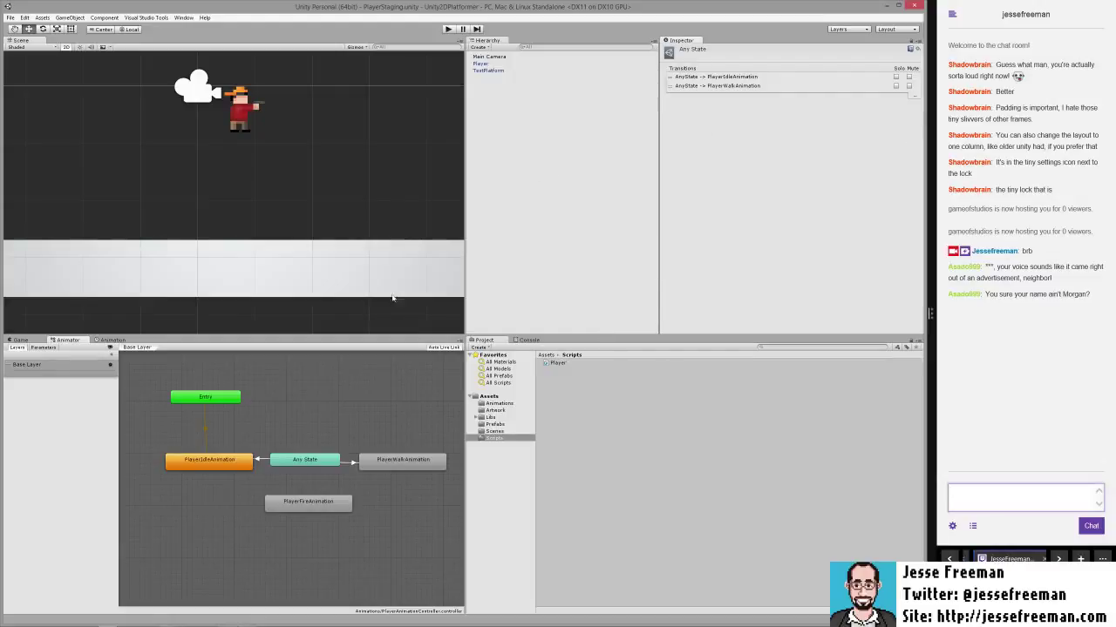
- Nudge the Any State and idle boxes so Any State lines up with the others
left_click_drag(300, 466, 381, 466)
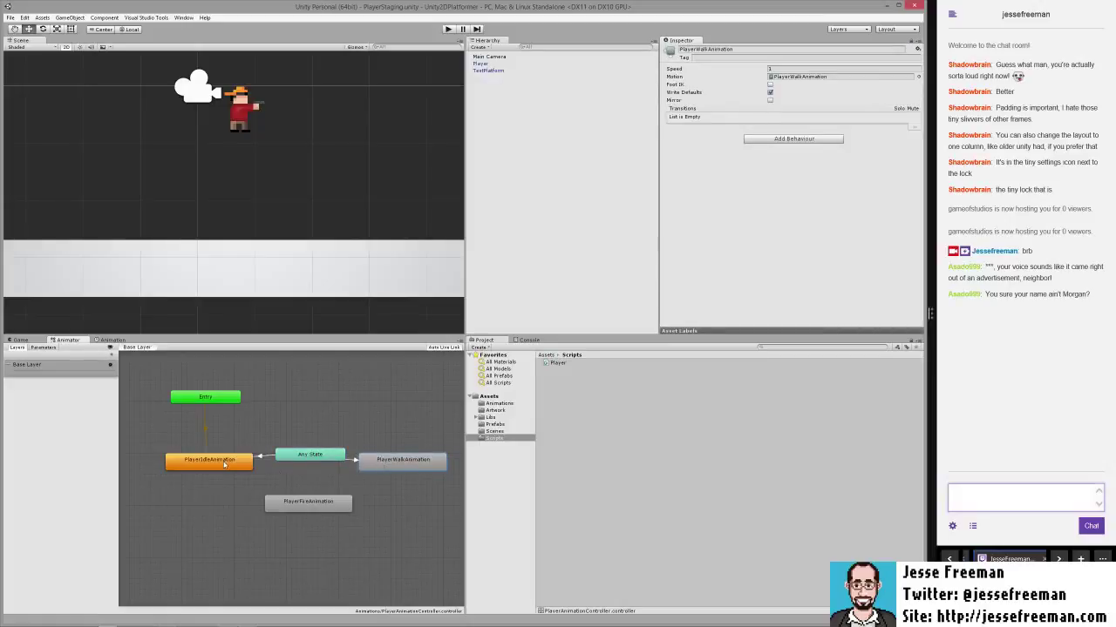
left_click_drag(224, 464, 218, 465)
left_click(314, 456)
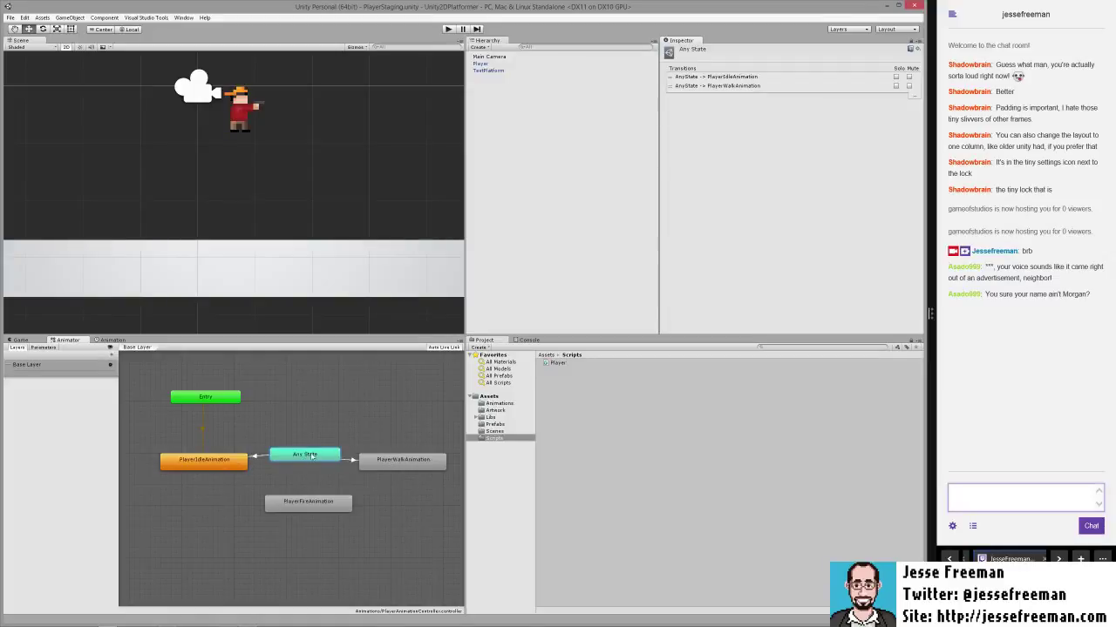
left_click_drag(303, 458, 304, 463)
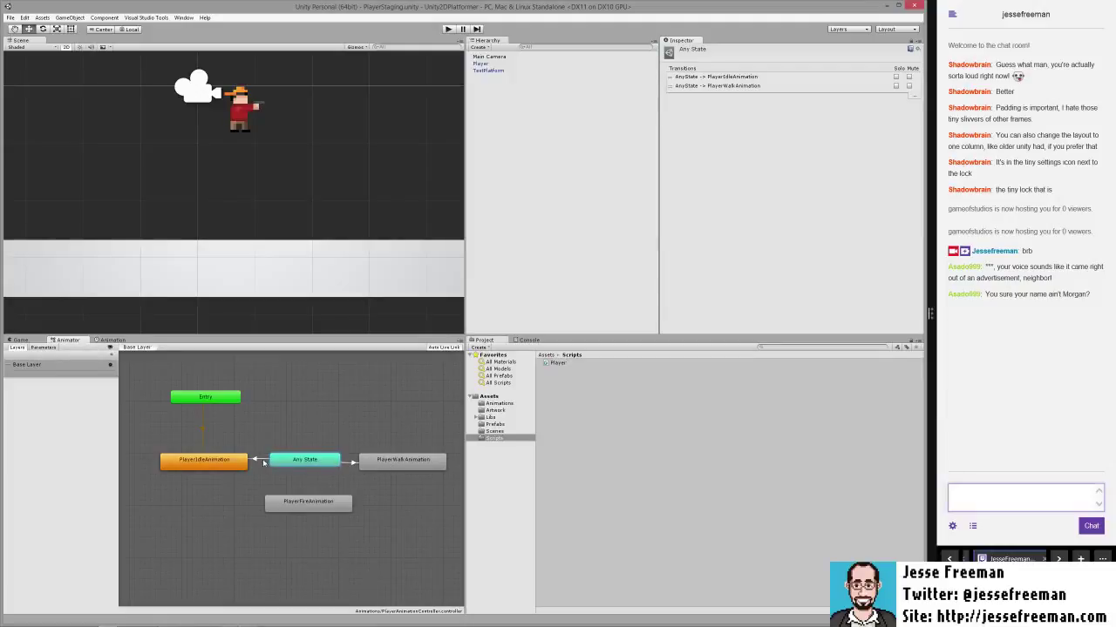
- Inspect the Any State → idle transition with its timing settings expanded
left_click(255, 462)
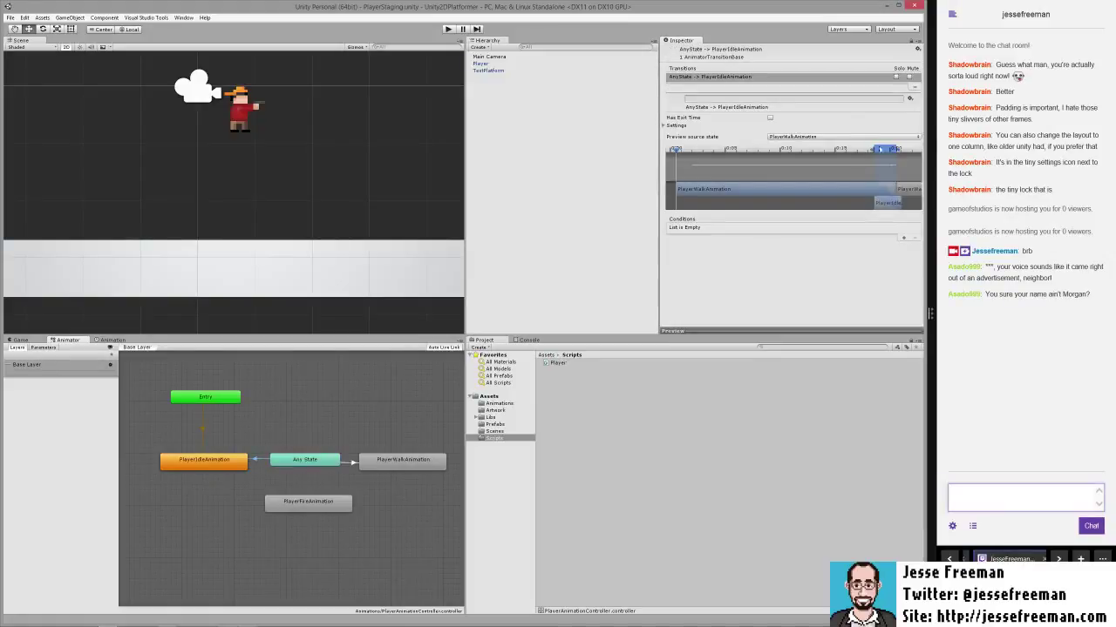
left_click(664, 127)
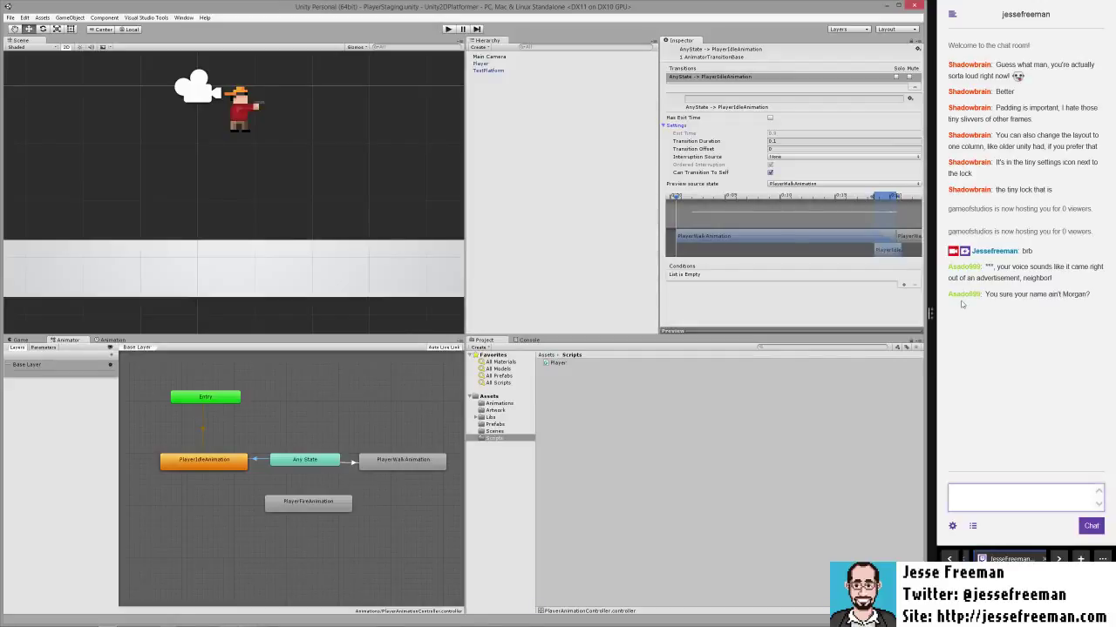
left_click(44, 349)
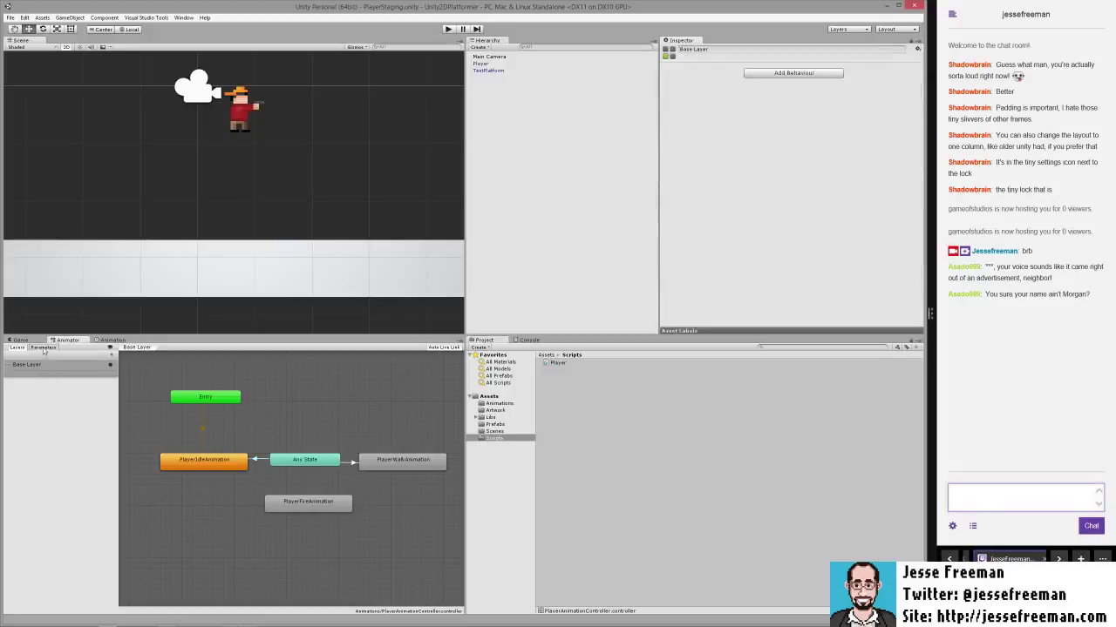
- Show the empty Parameters list and inspect the PlayerIdleAnimation and PlayerWalkAnimation states
left_click(44, 348)
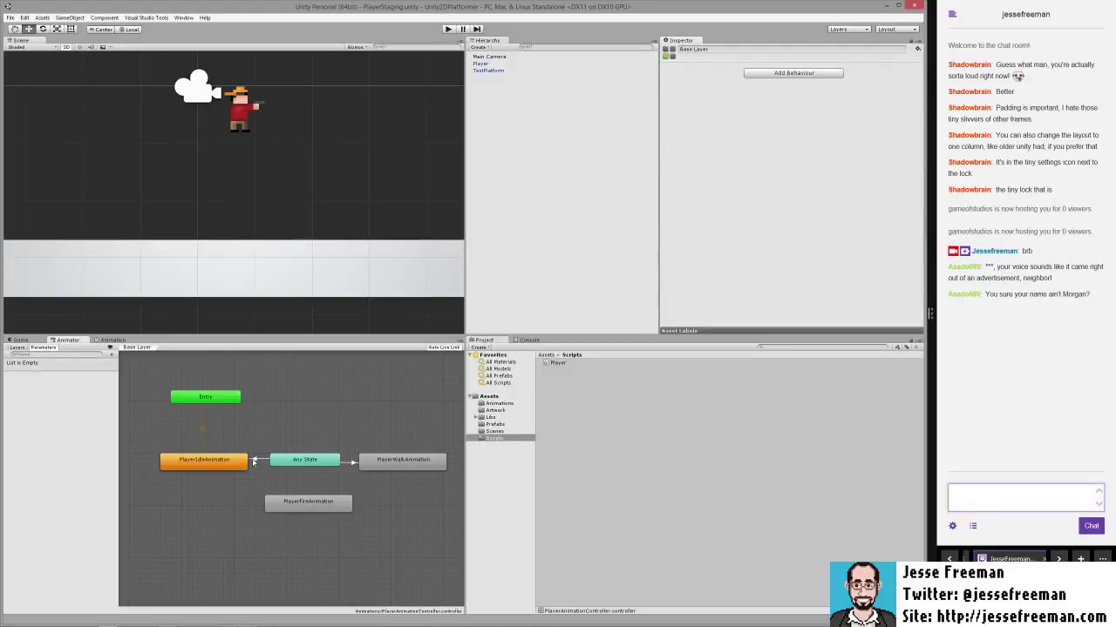
left_click(221, 468)
left_click(373, 465)
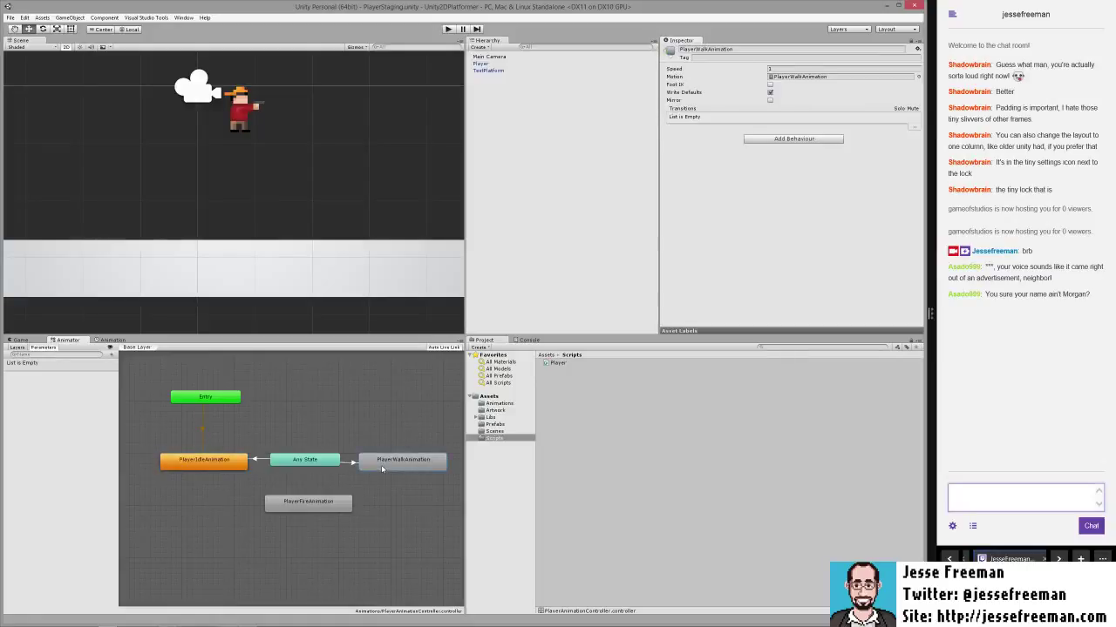
left_click(447, 29)
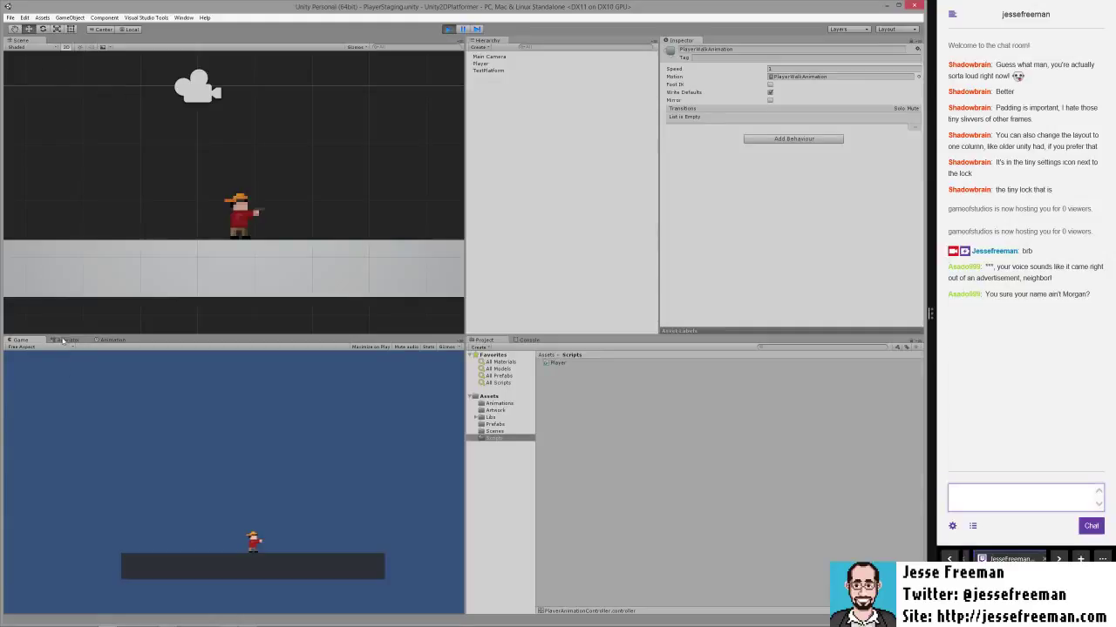
left_click(62, 340)
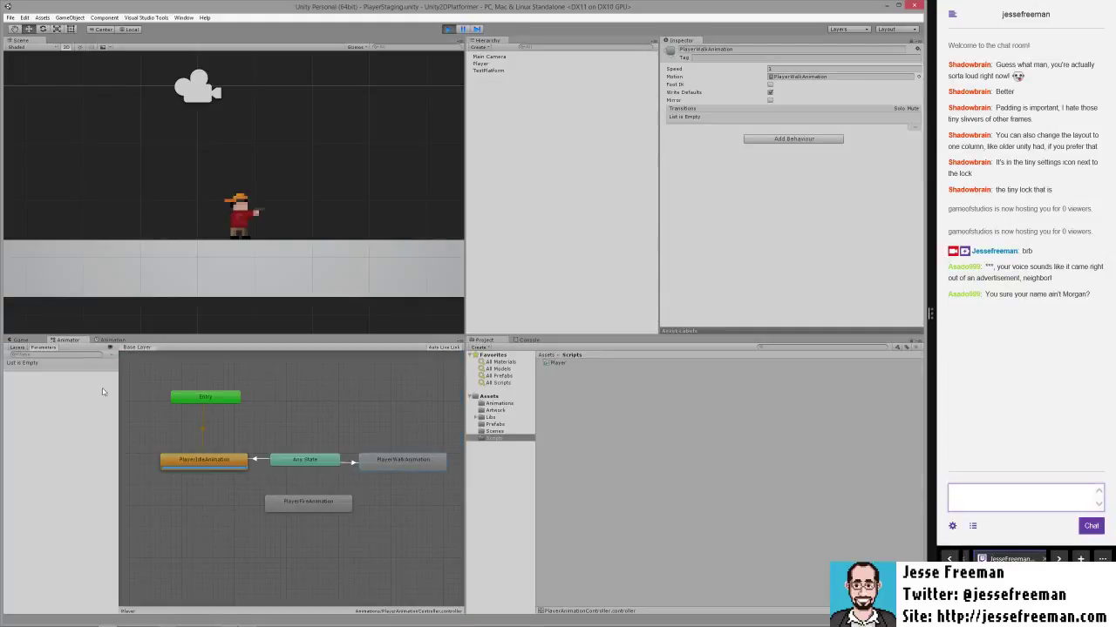
left_click(26, 340)
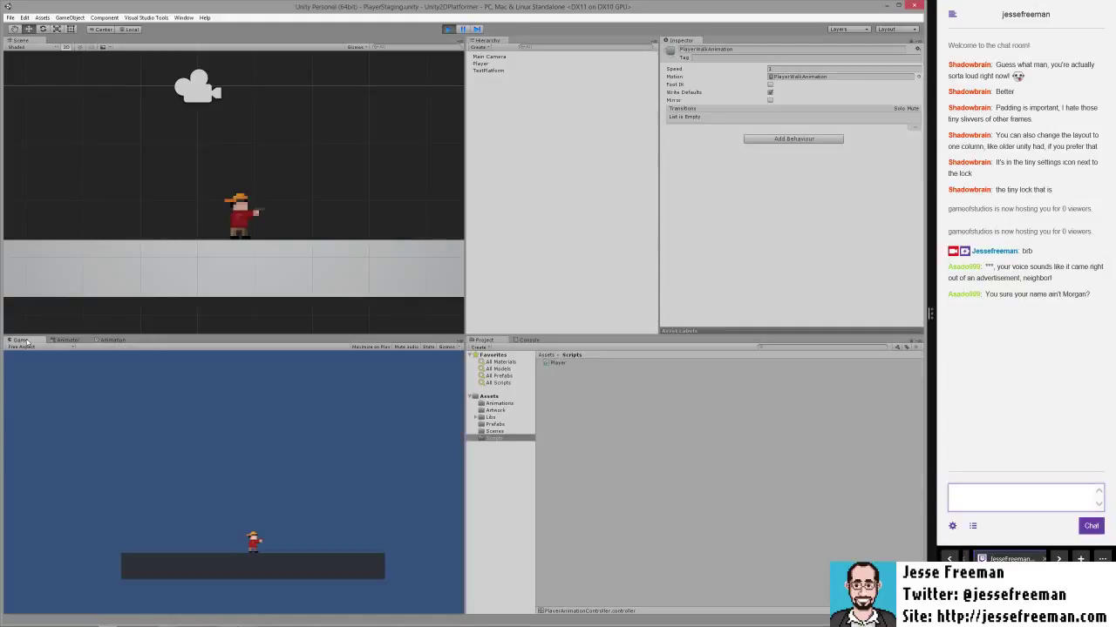
left_click(447, 29)
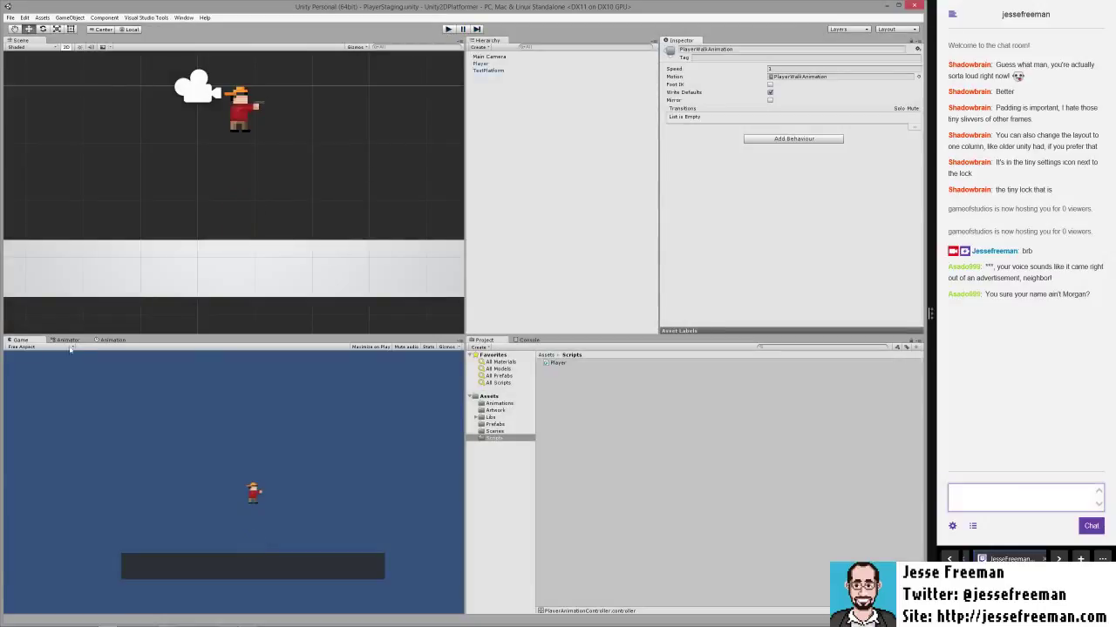
left_click(68, 340)
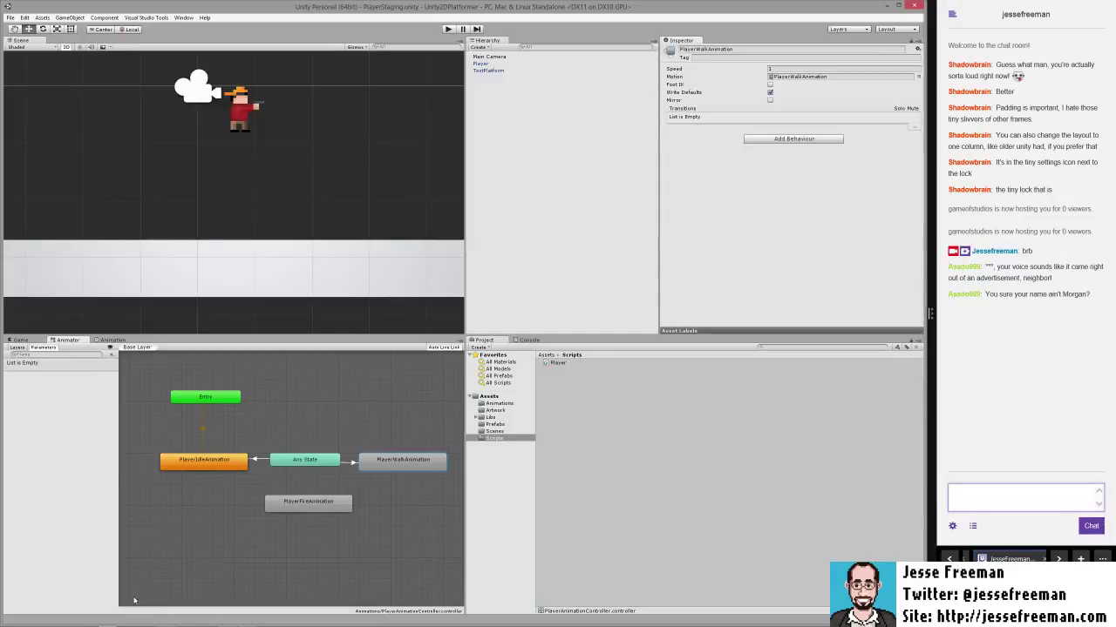
- Add an Int parameter named AnimState to the Animator's Parameters list
left_click(18, 348)
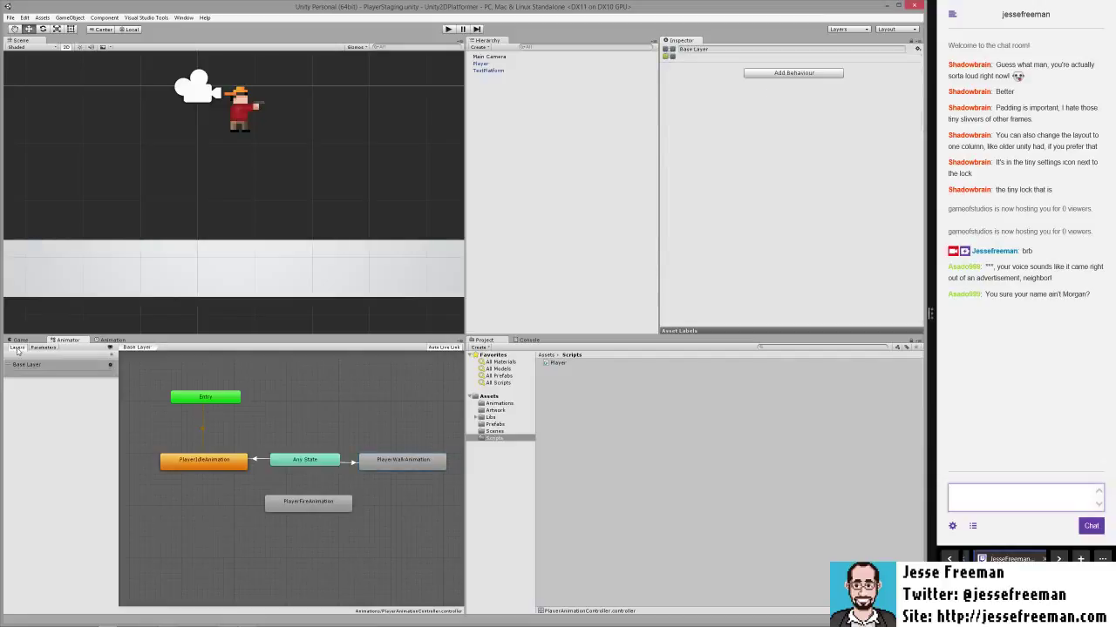
left_click(42, 348)
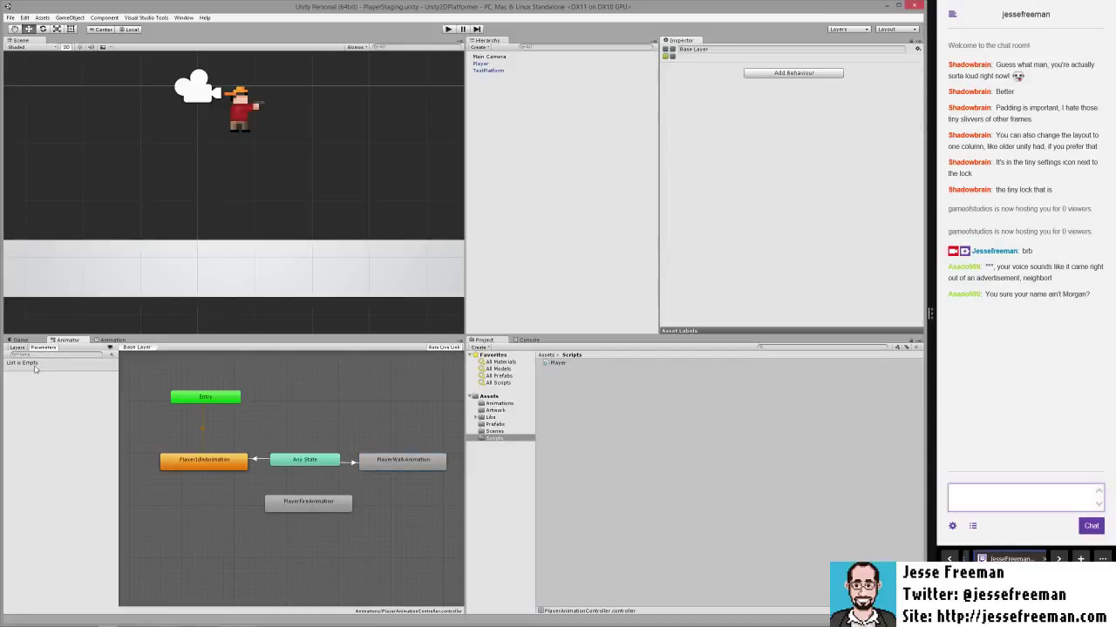
left_click(111, 356)
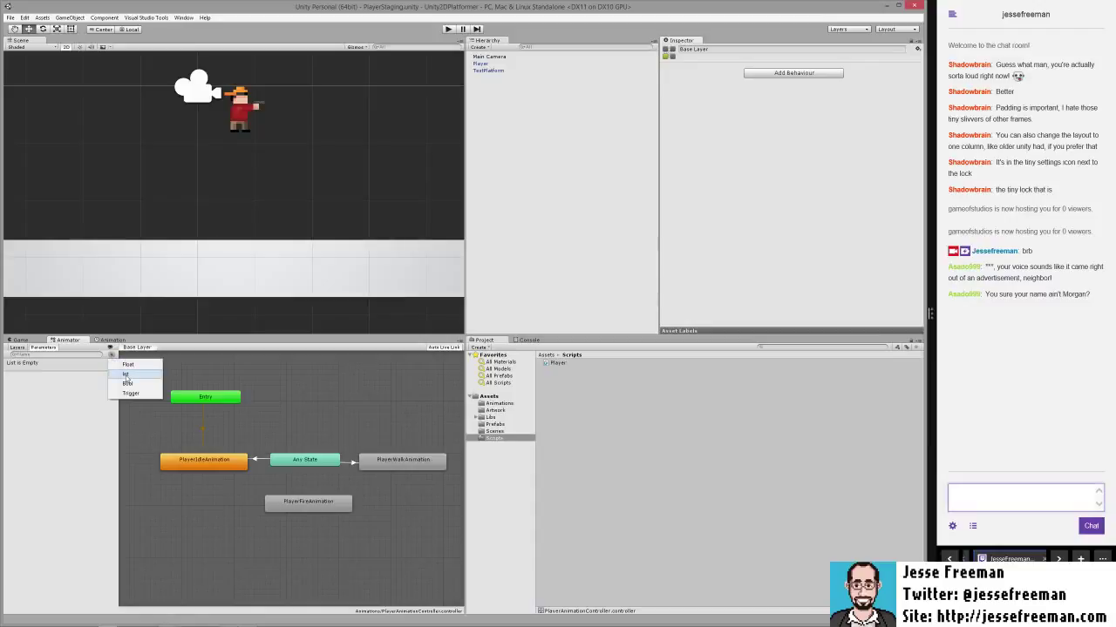
left_click(126, 375)
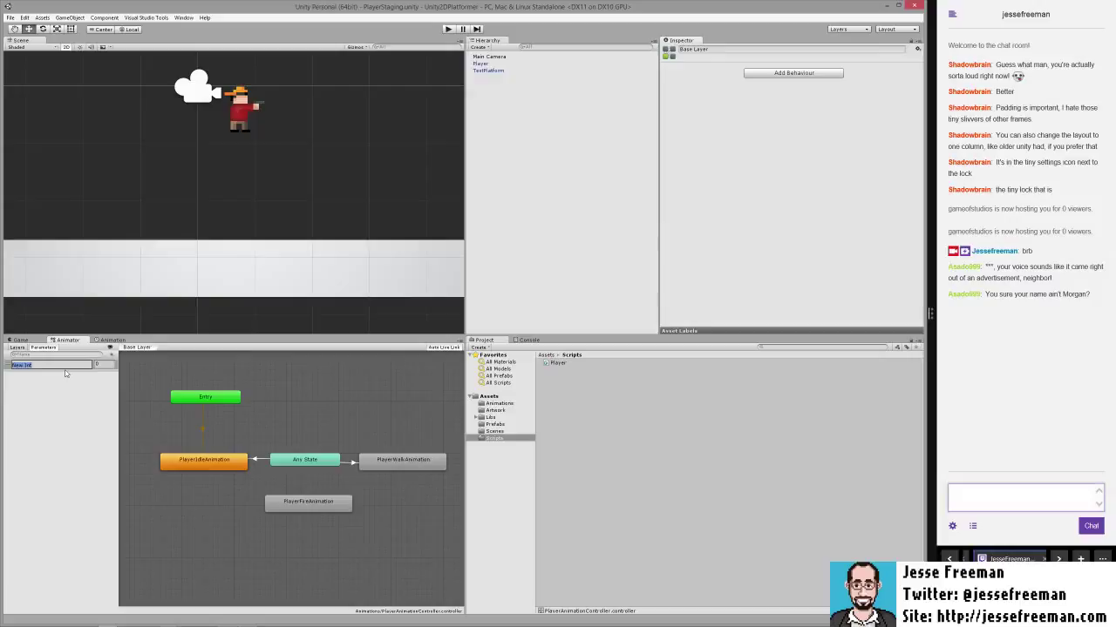
type("AnimState")
key("Return")
- Give the Any State → PlayerIdleAnimation transition an AnimState condition (Greater 0)
left_click(258, 462)
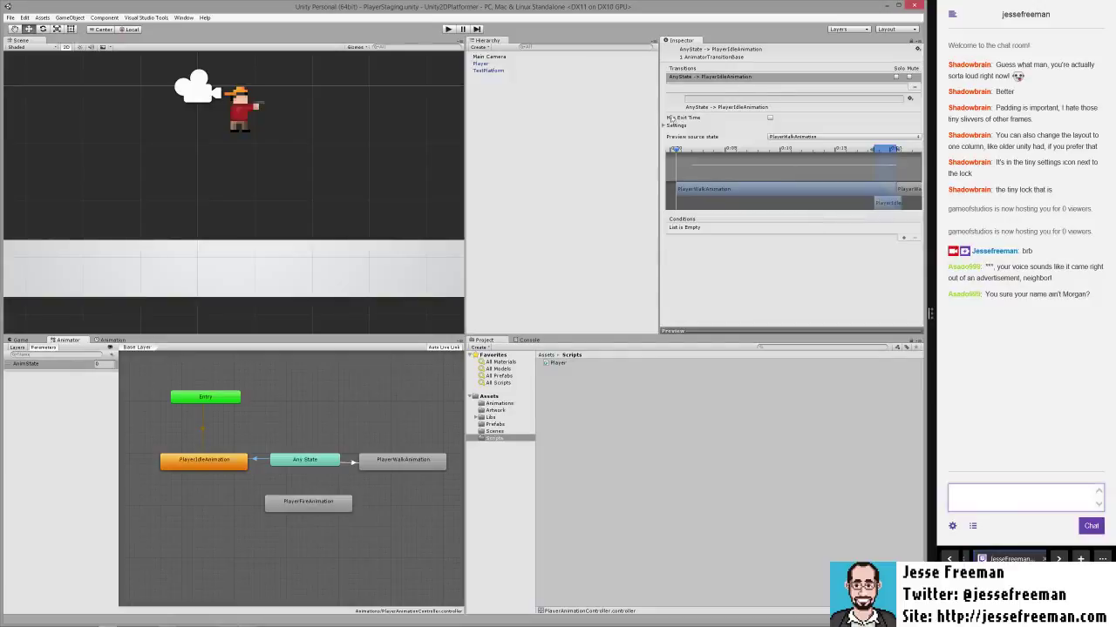
left_click(665, 126)
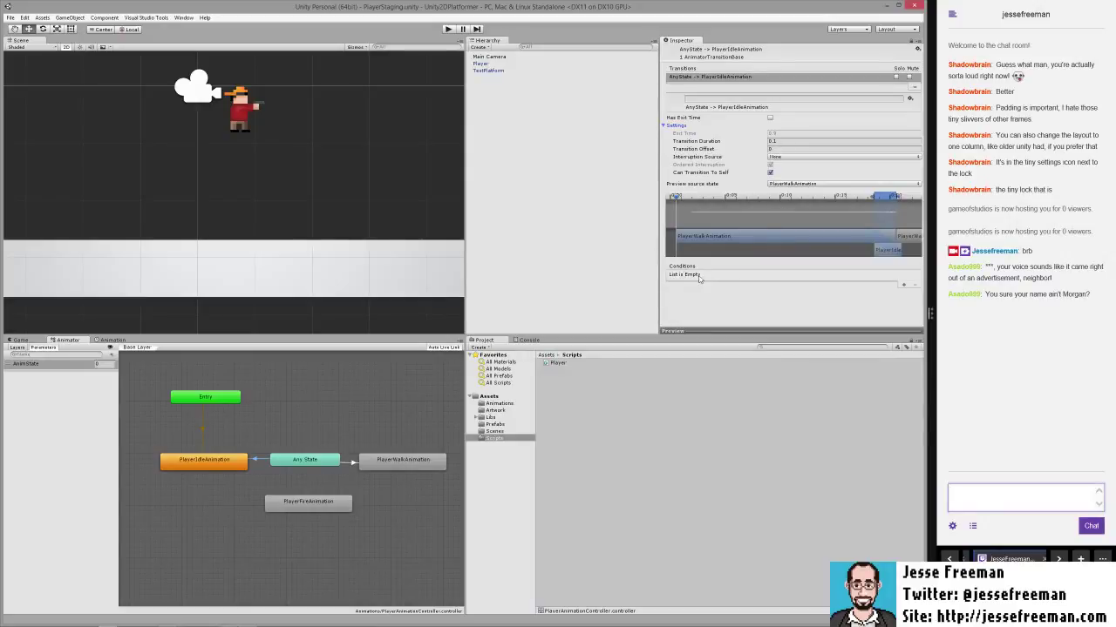
left_click(903, 285)
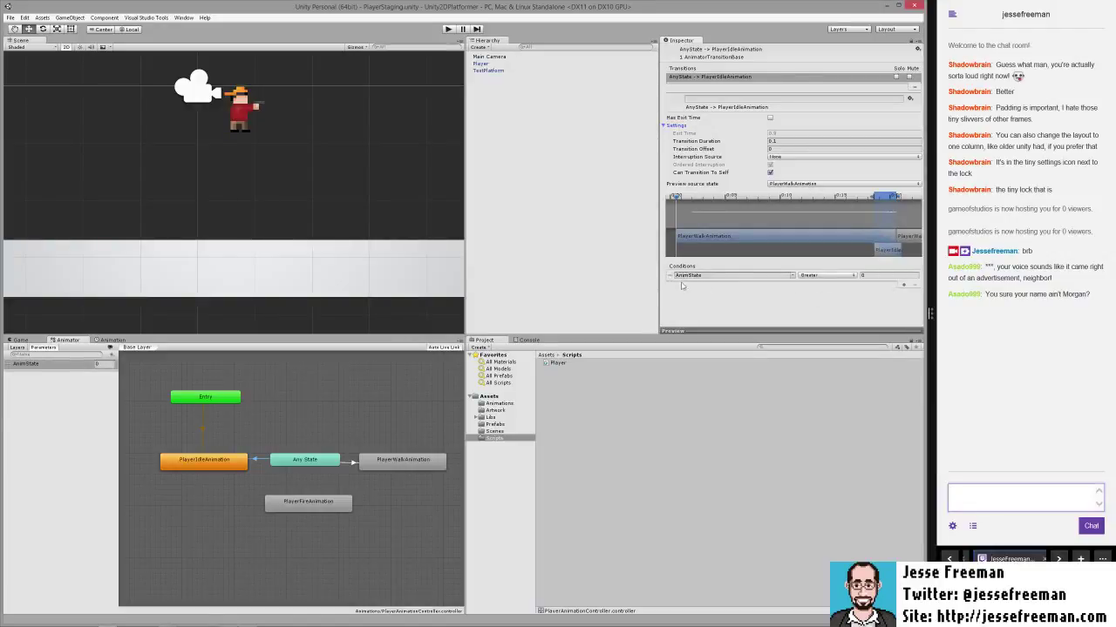
left_click(792, 276)
left_click(755, 311)
- Set the idle transition to AnimState Equals 0, duration 0, Can Transition To Self off
left_click(814, 277)
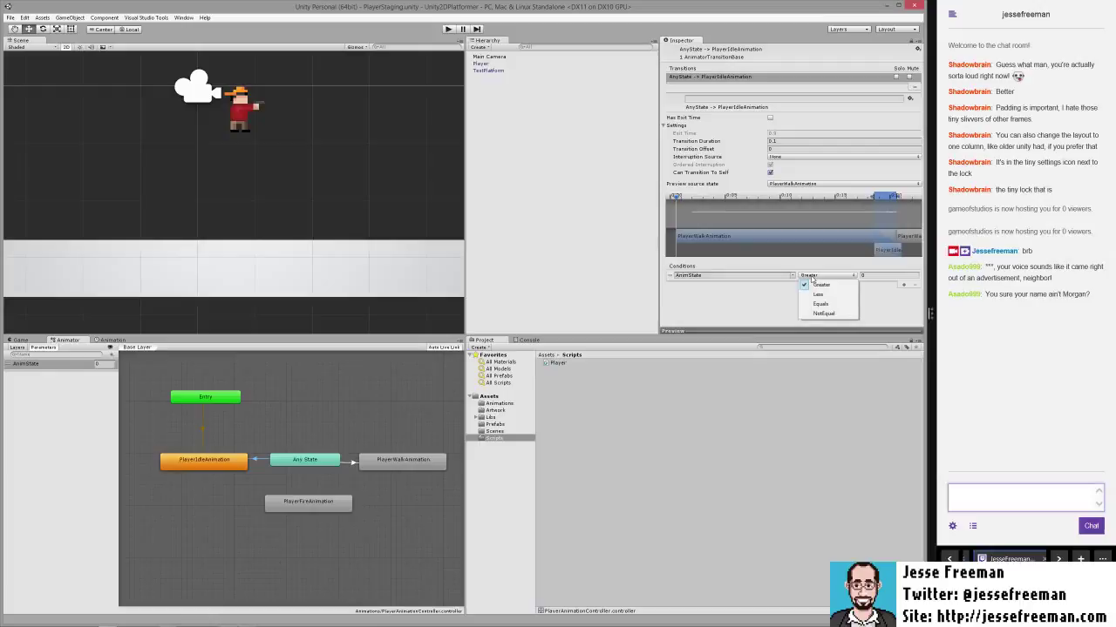
left_click(824, 304)
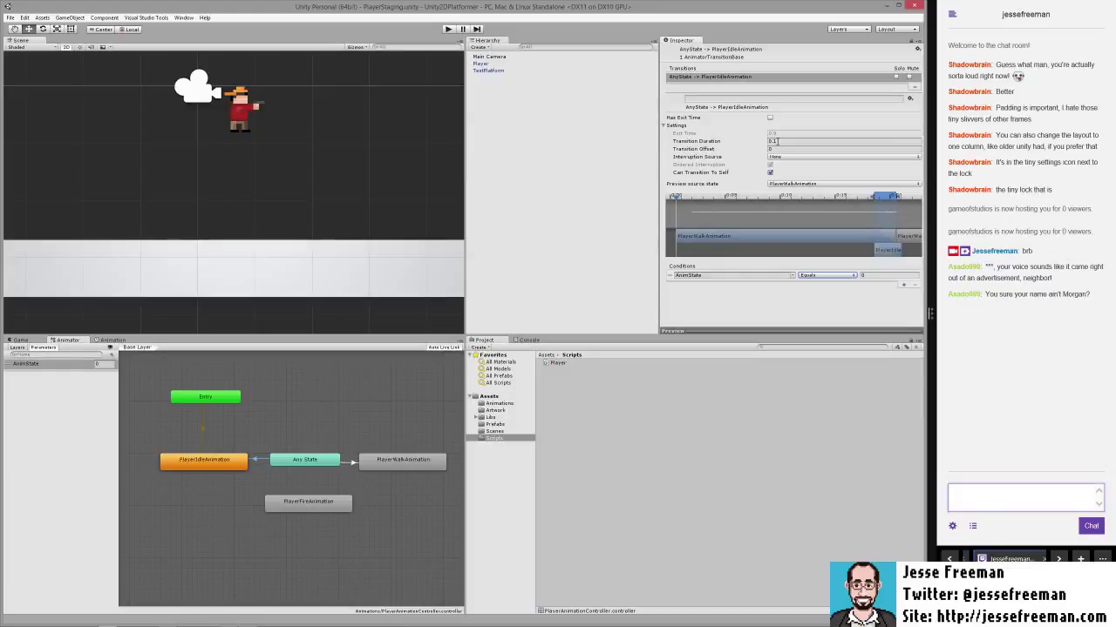
left_click(777, 141)
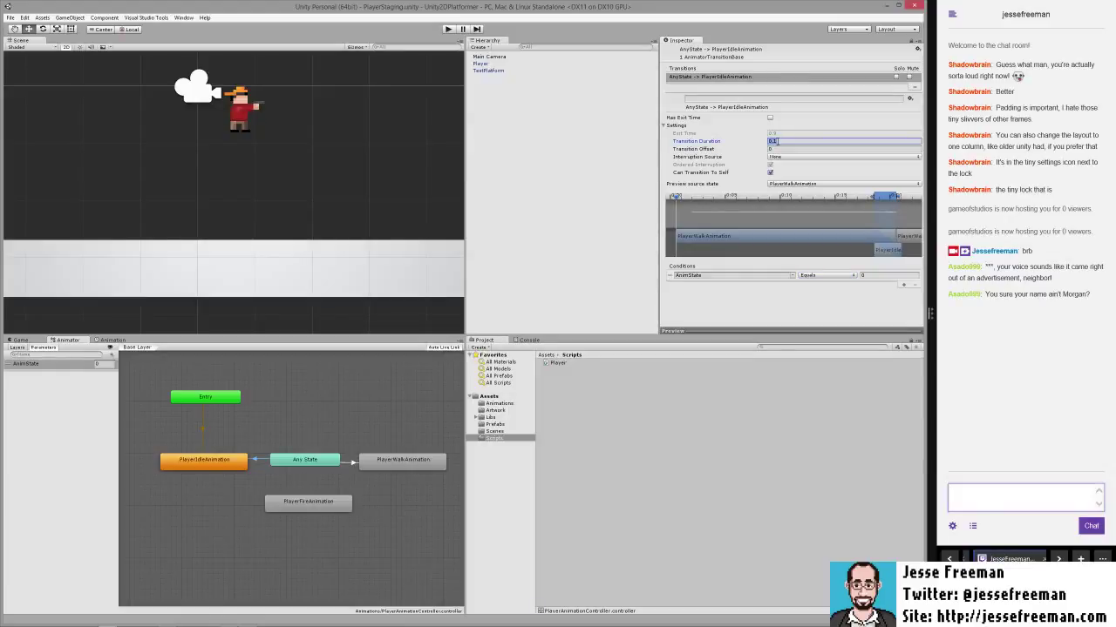
type("0")
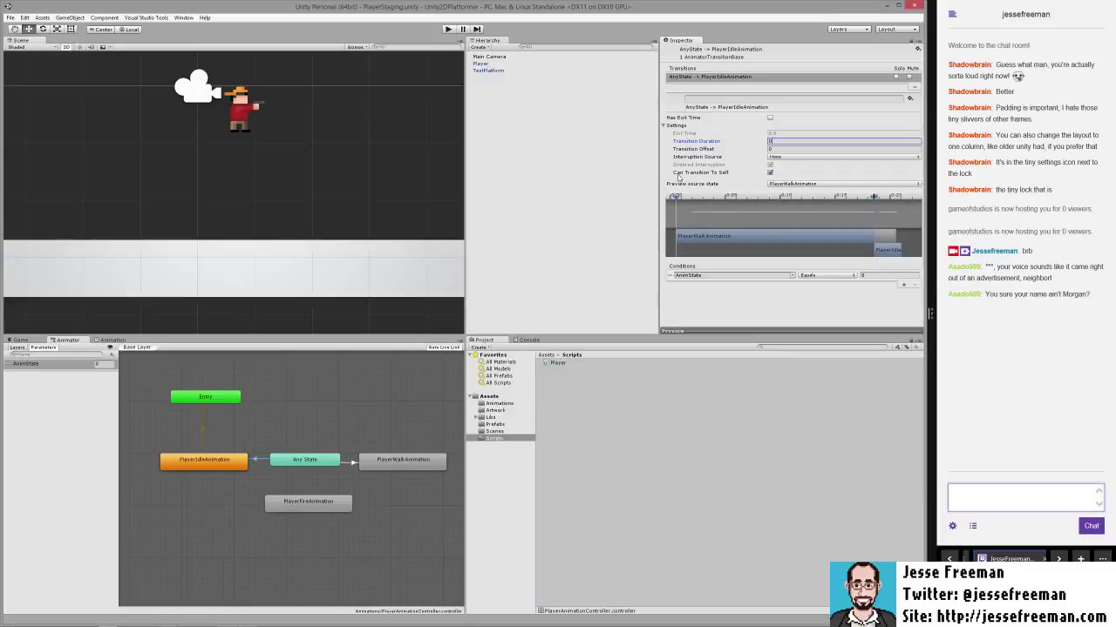
left_click(770, 173)
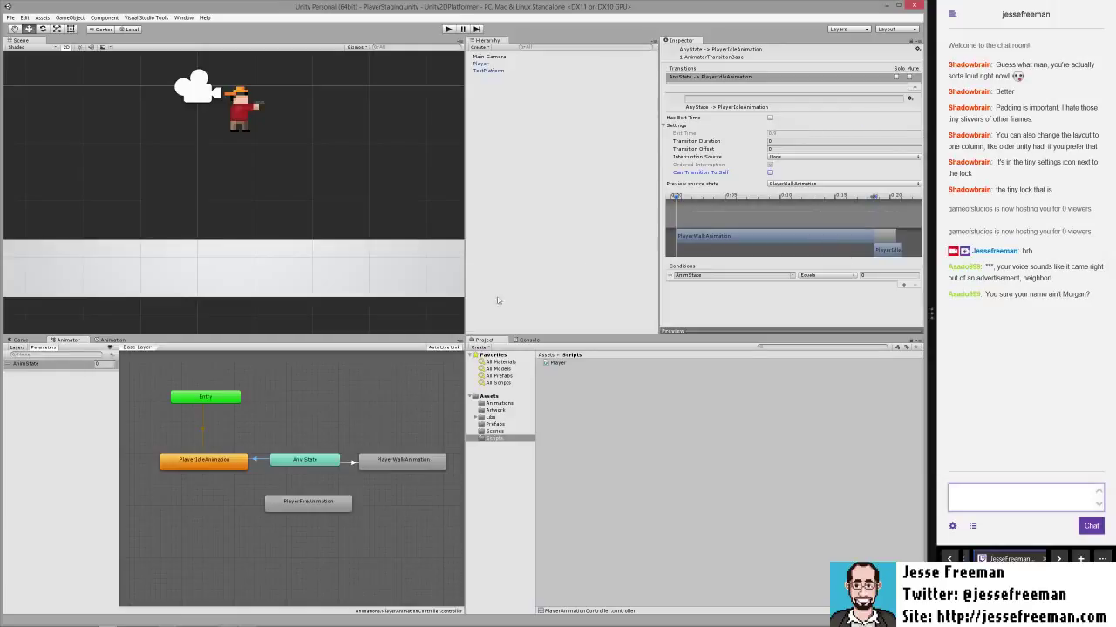
- Set the walk transition to duration 0, no self-transition, AnimState Equals 1, then enter Play mode
left_click(349, 463)
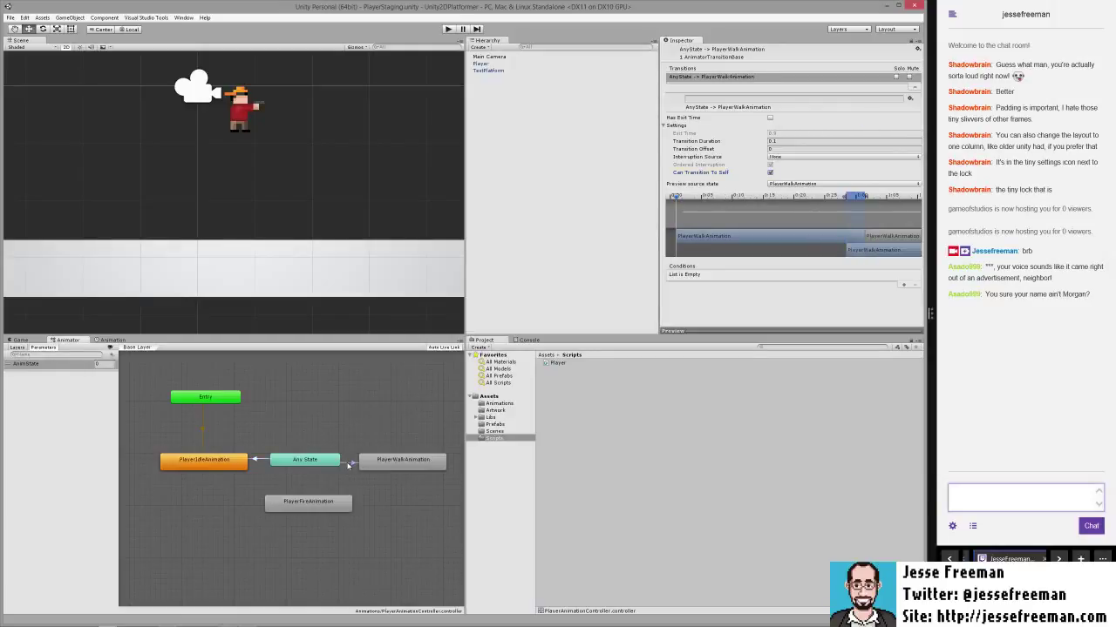
left_click(791, 142)
type("0")
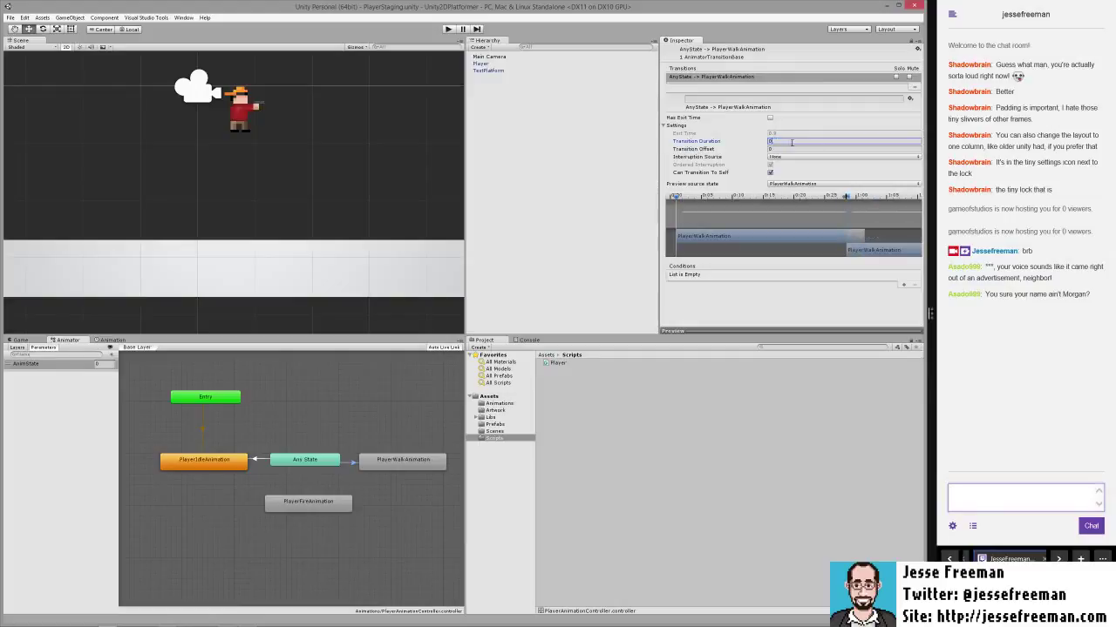
left_click(771, 173)
left_click(903, 285)
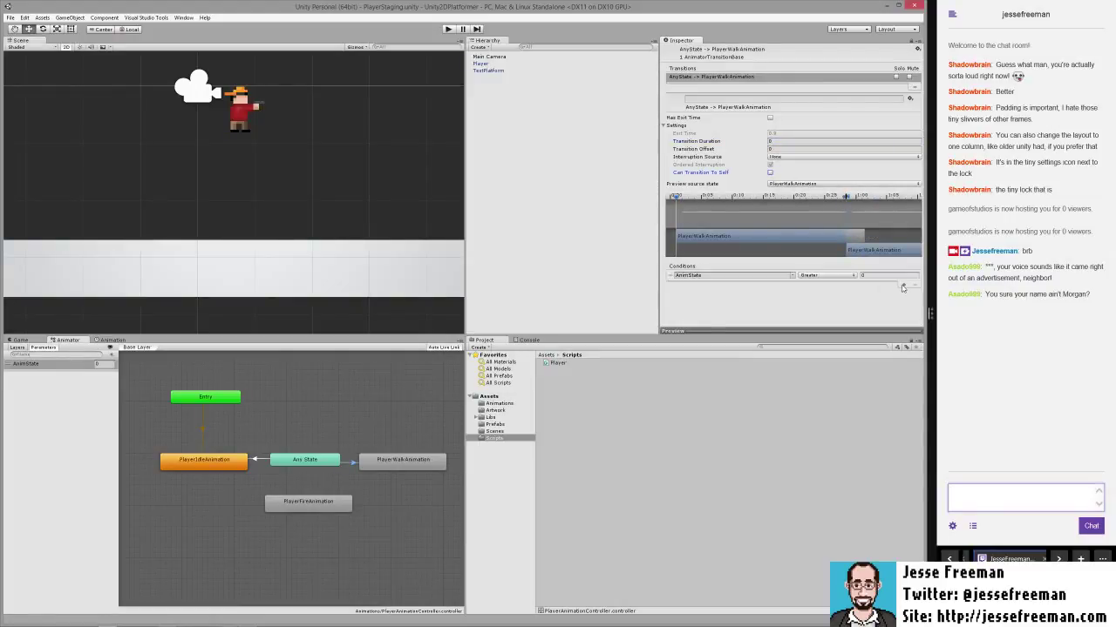
left_click(817, 277)
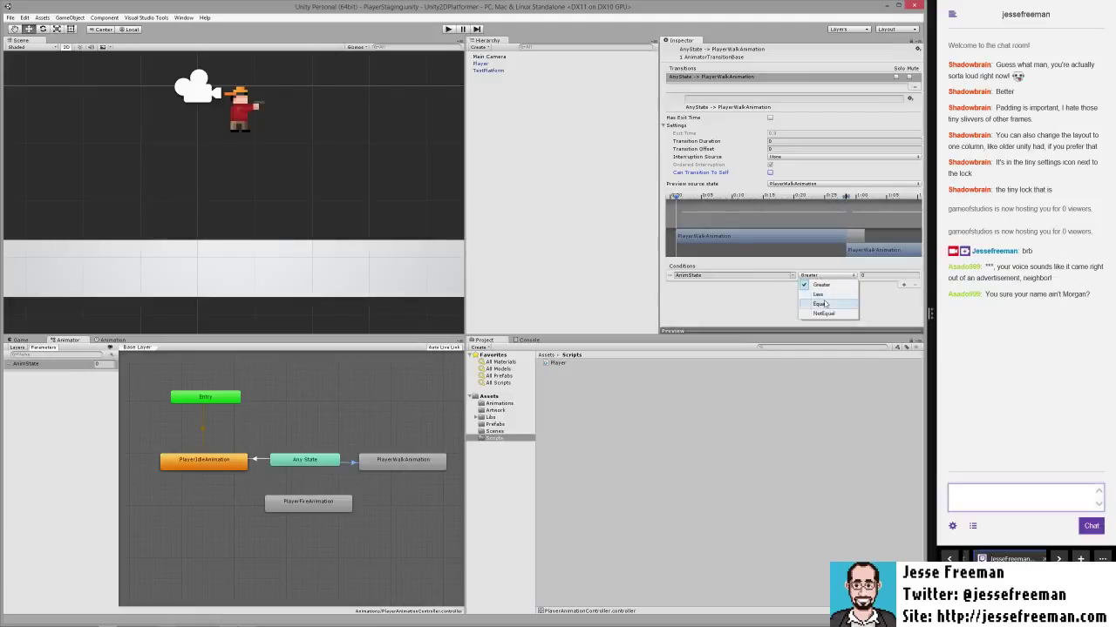
left_click(823, 304)
left_click(880, 276)
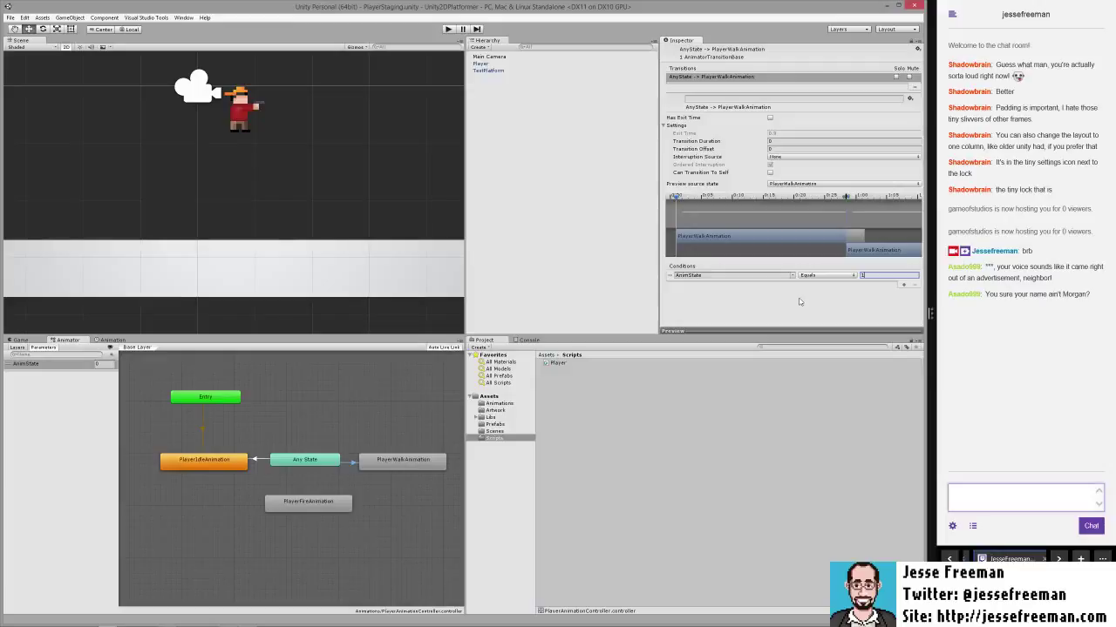
left_click(447, 29)
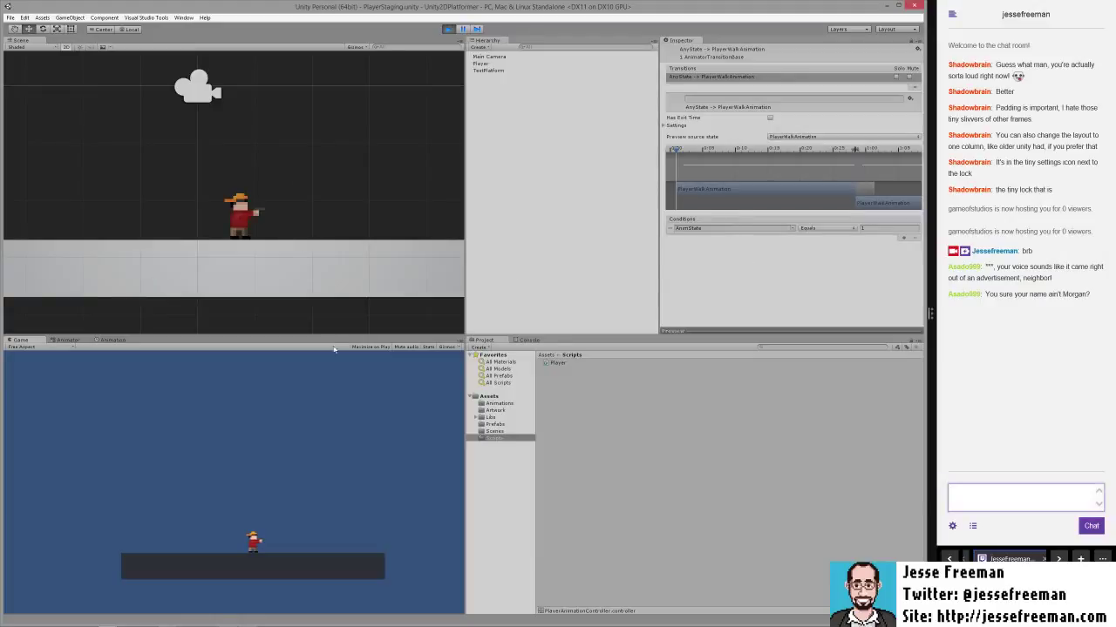
- Watch the Animator during play and enter 101 as the AnimState value
left_click(70, 340)
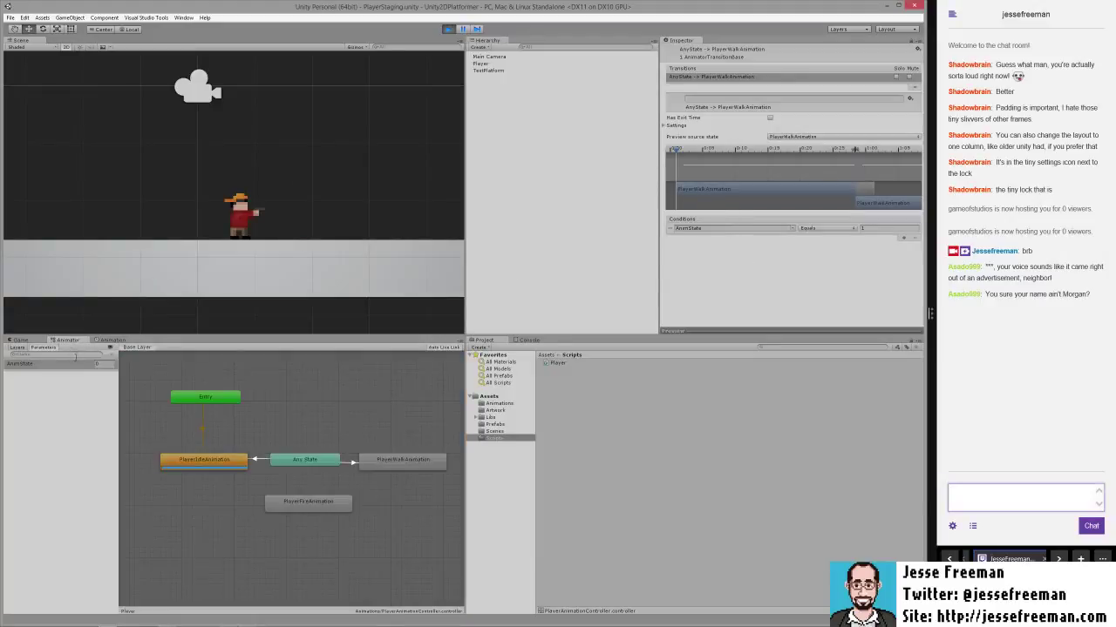
left_click(102, 364)
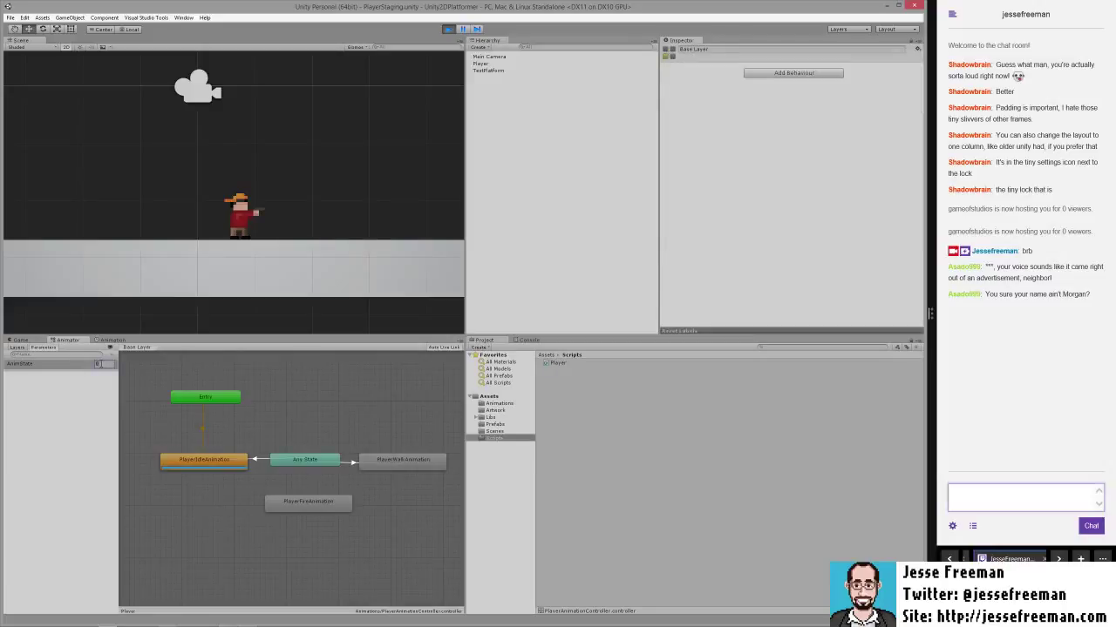
type("1")
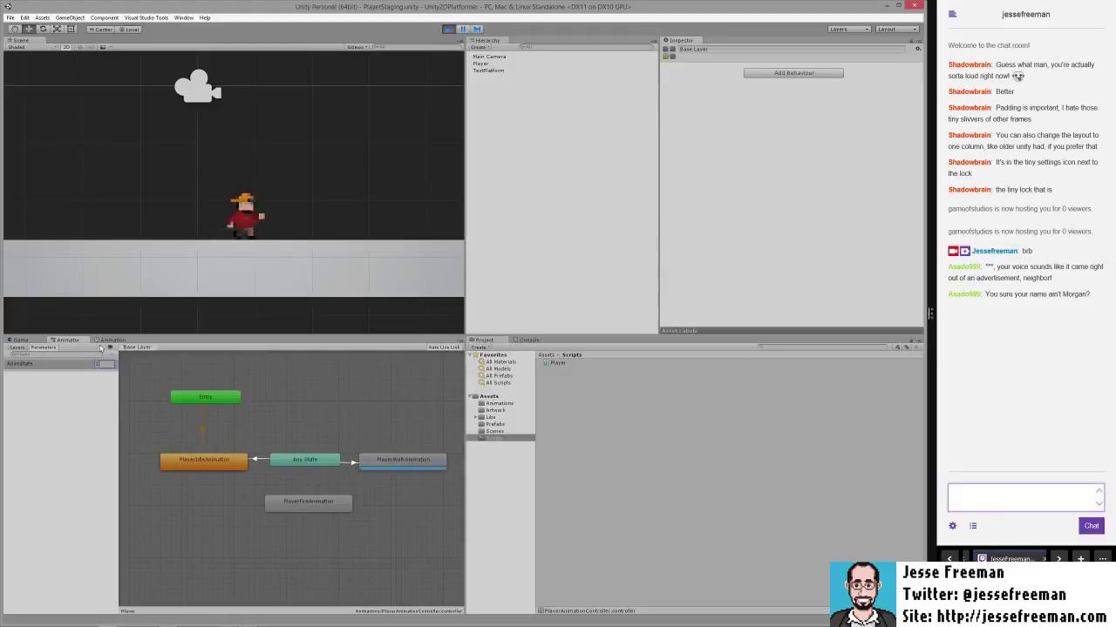
type("0")
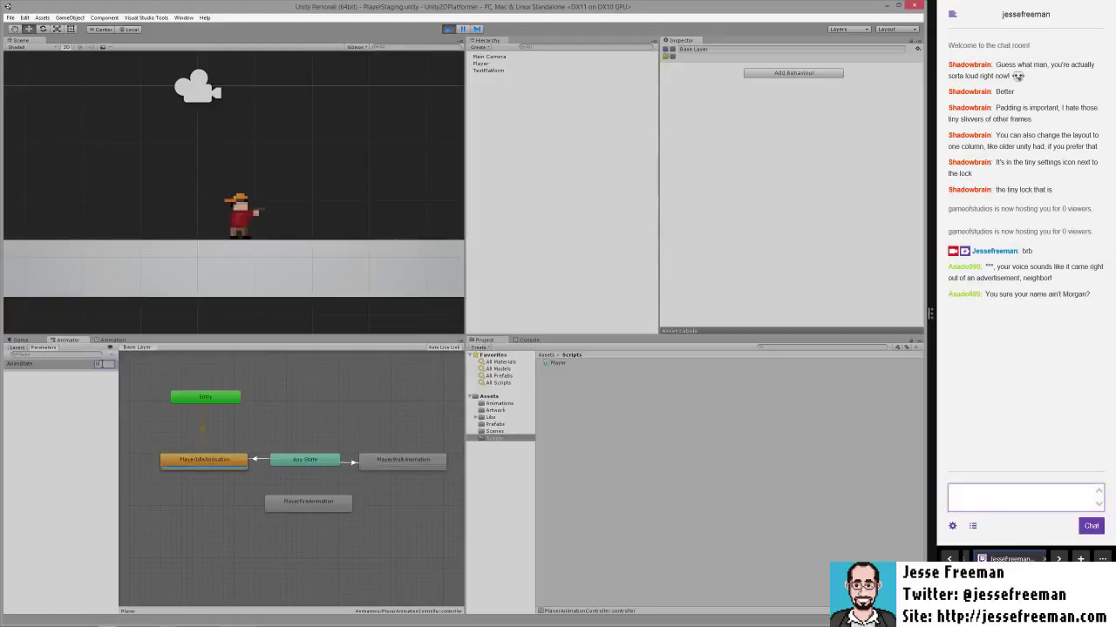
type("1")
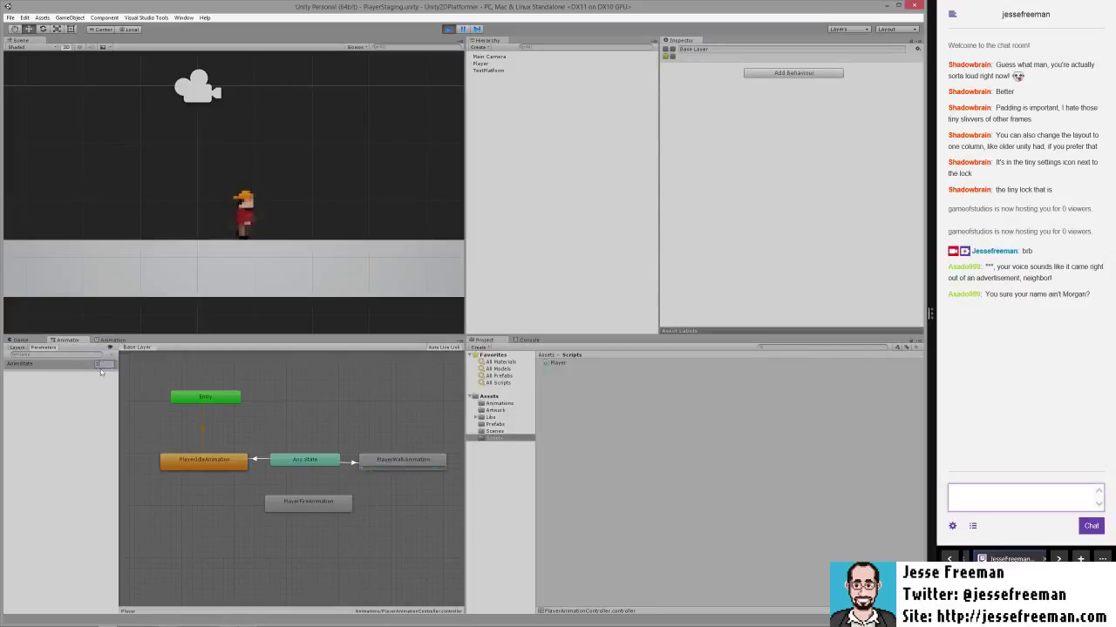
- Exit Play mode with Ctrl+P to return to editing
key("ctrl+p")
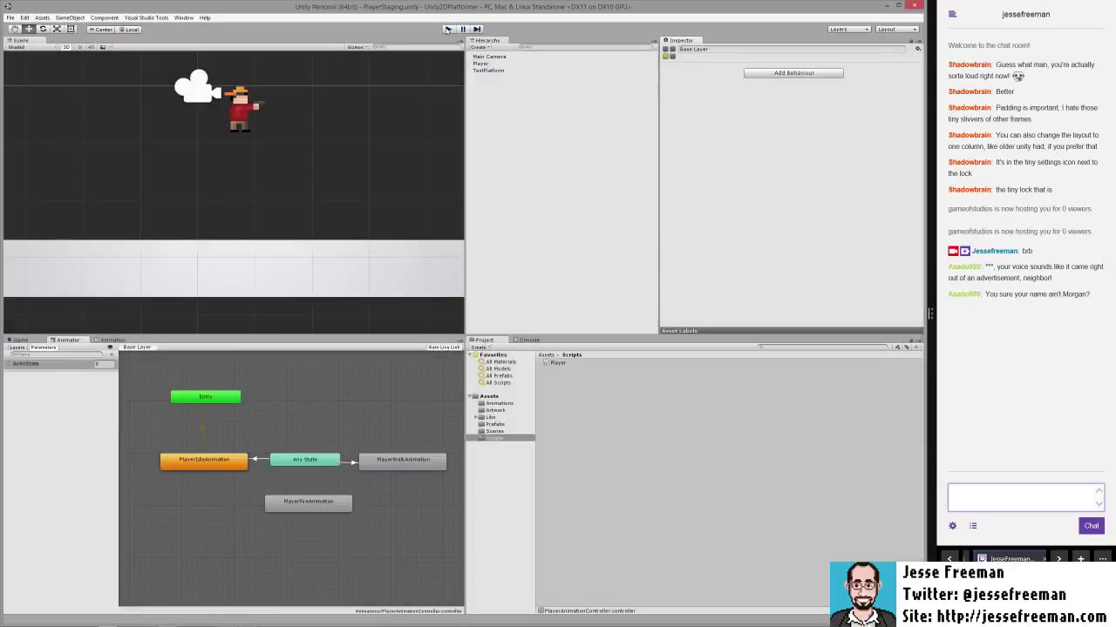
scroll(283, 183, "up", 2)
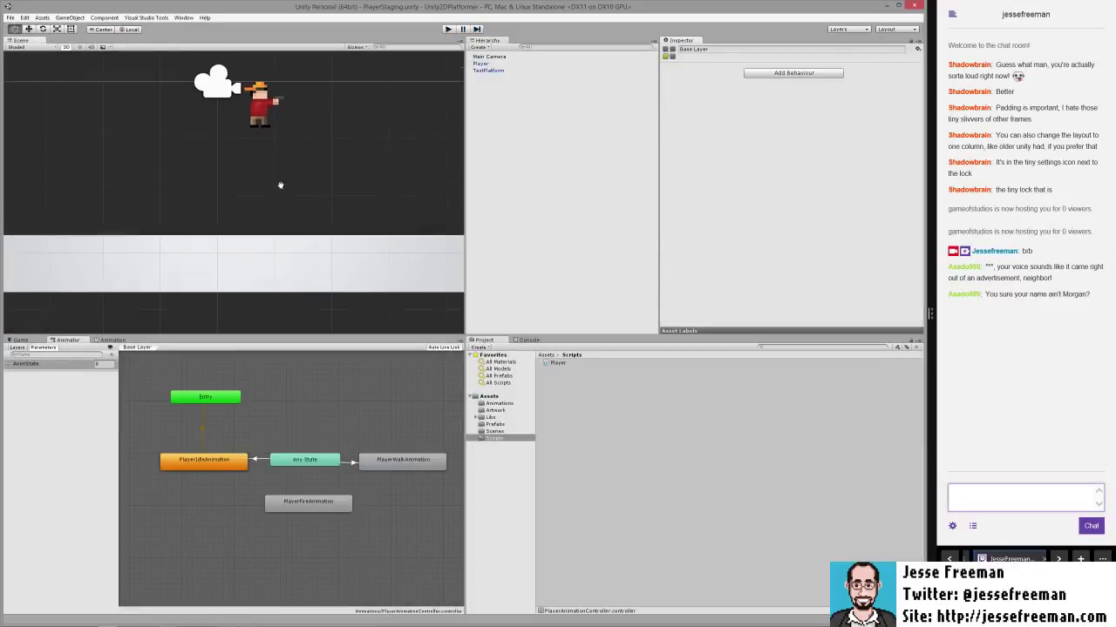
scroll(283, 192, "down", 2)
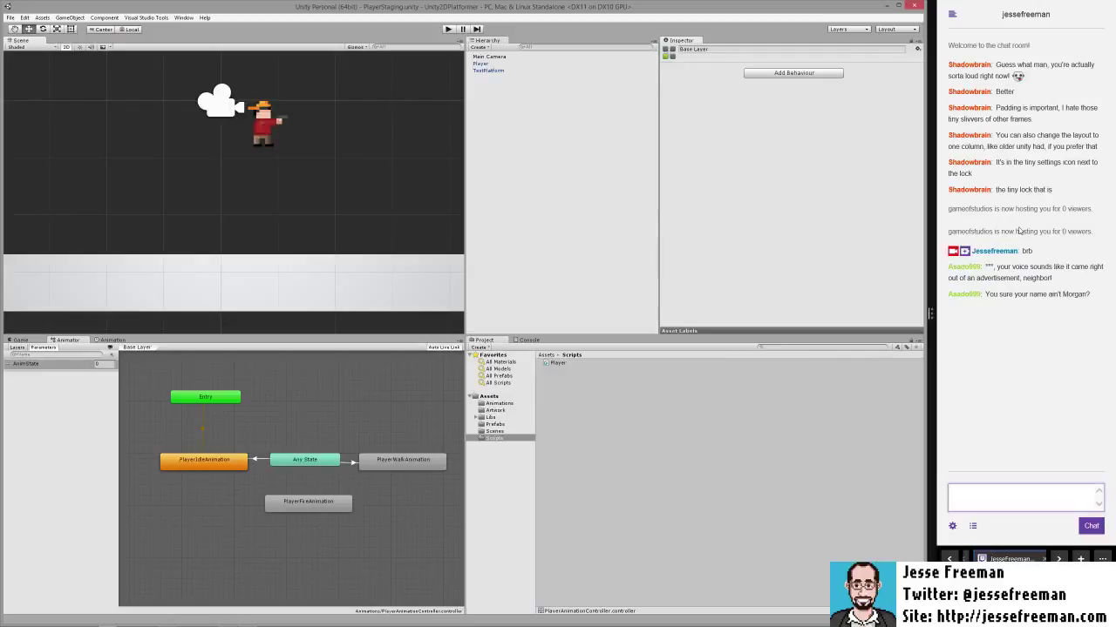
- In Player.cs, declare 'private Animator animator;', save, and add a blank line in Awake
double_click(554, 364)
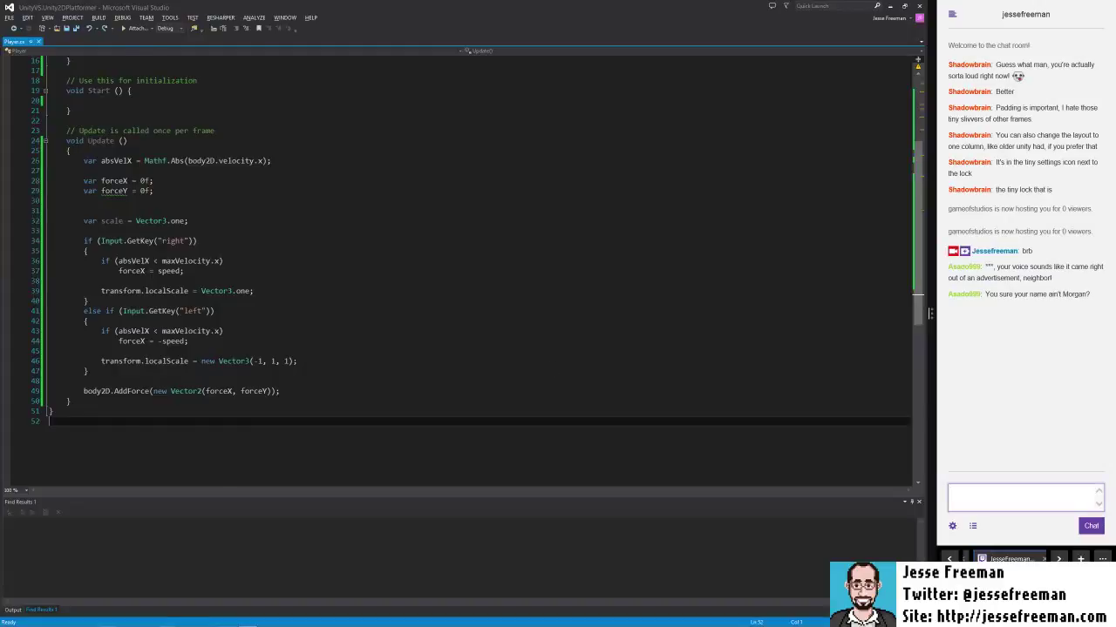
scroll(479, 261, "up", 5)
left_click(174, 160)
type("private ")
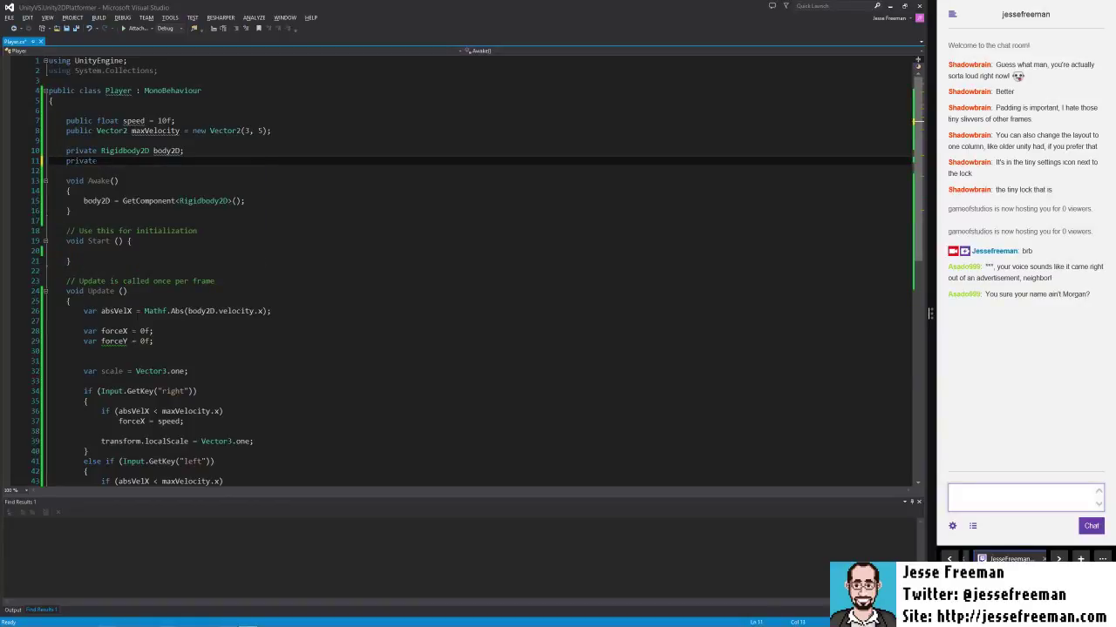
type("AnimI")
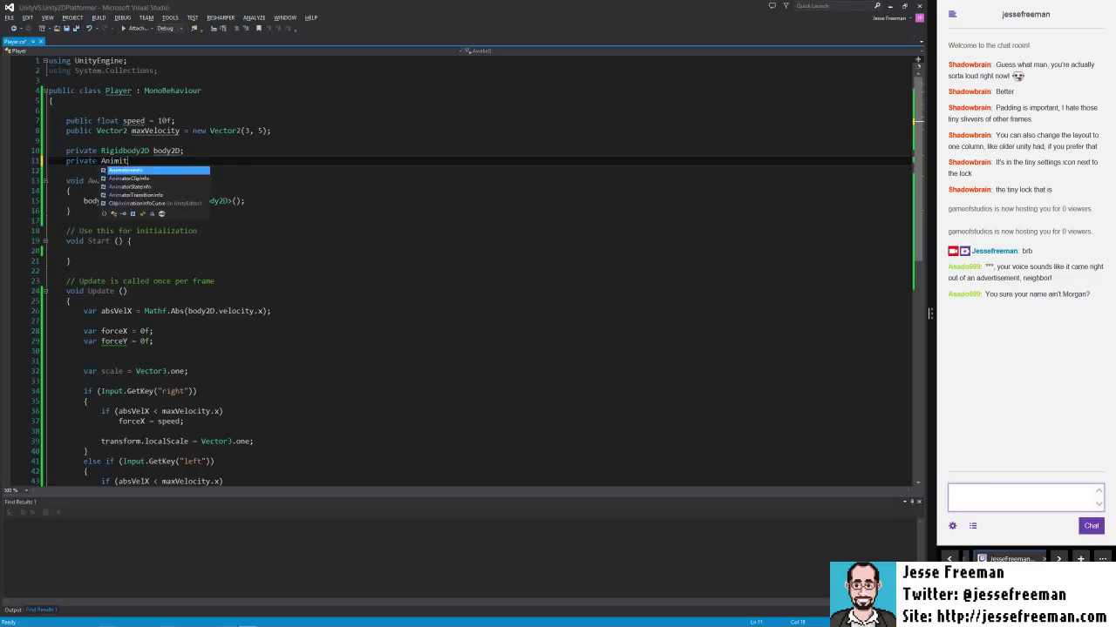
key("BackSpace")
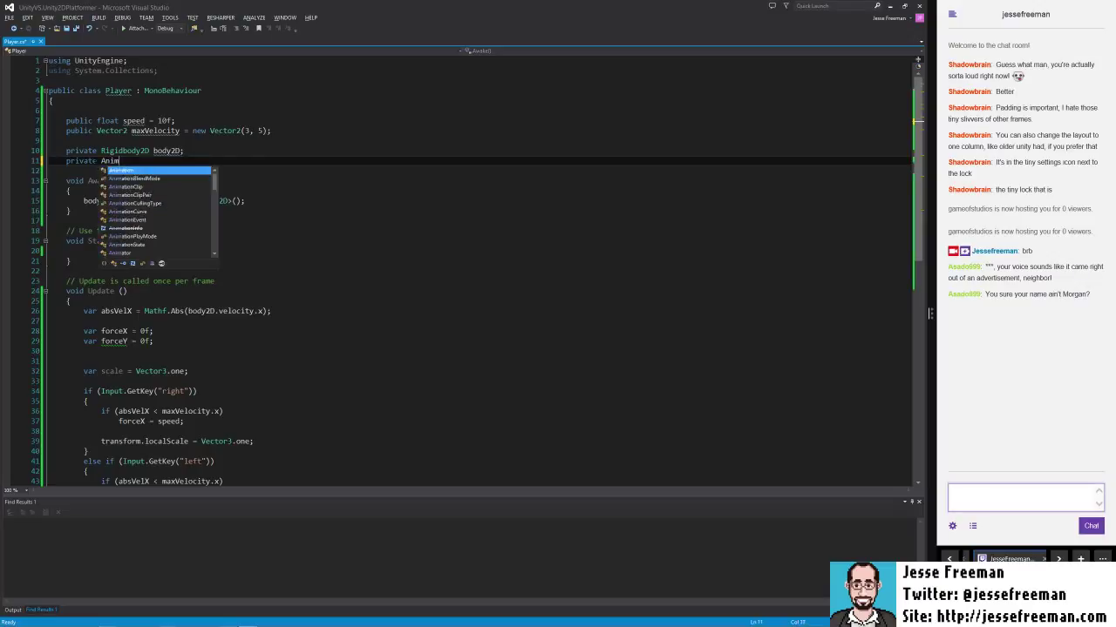
key("BackSpace")
key("BackSpace")
key("BackSpace")
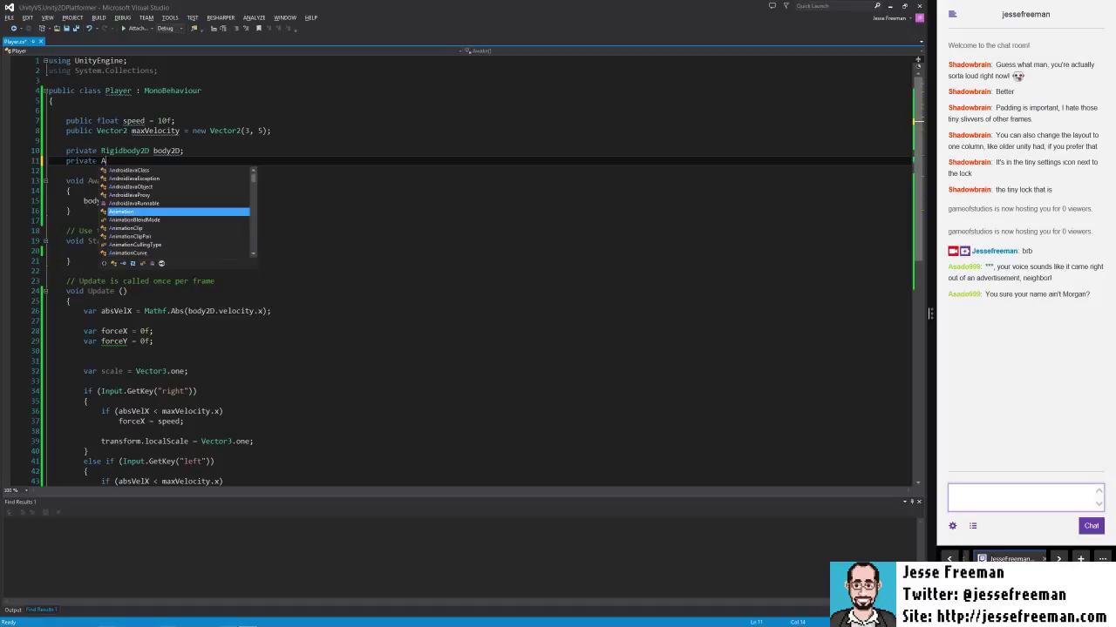
type("Animato")
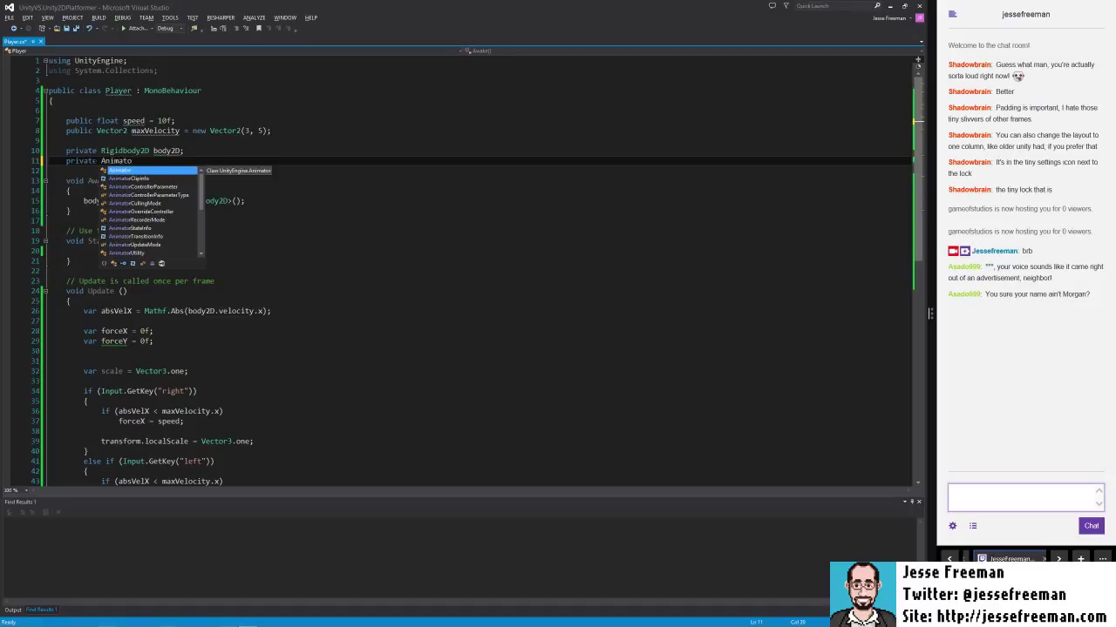
key("Tab")
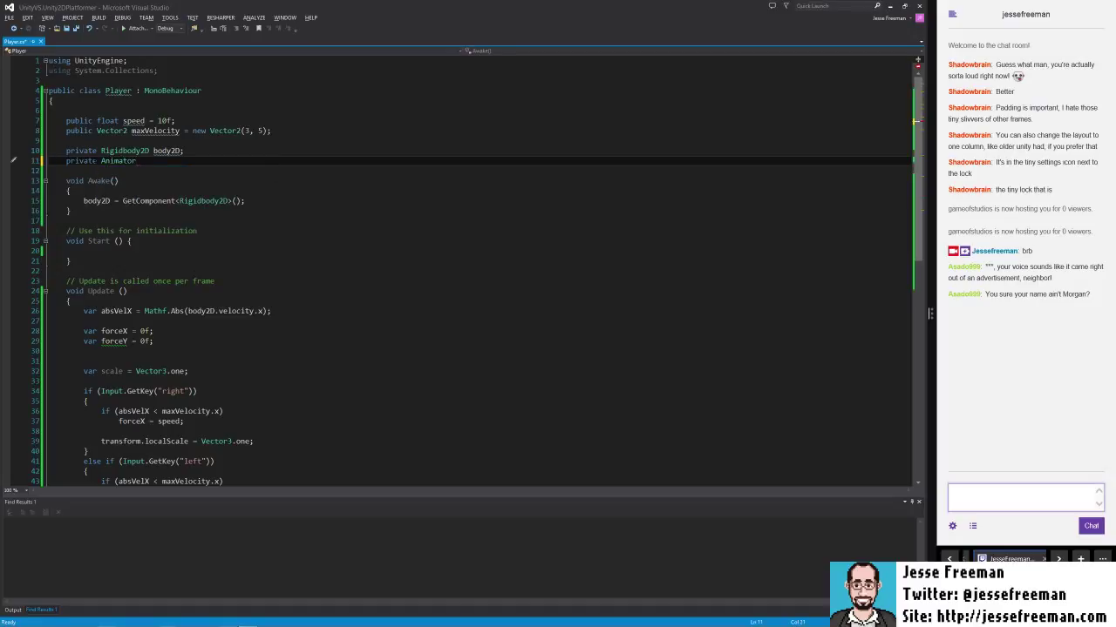
type("animator;")
key("ctrl+s")
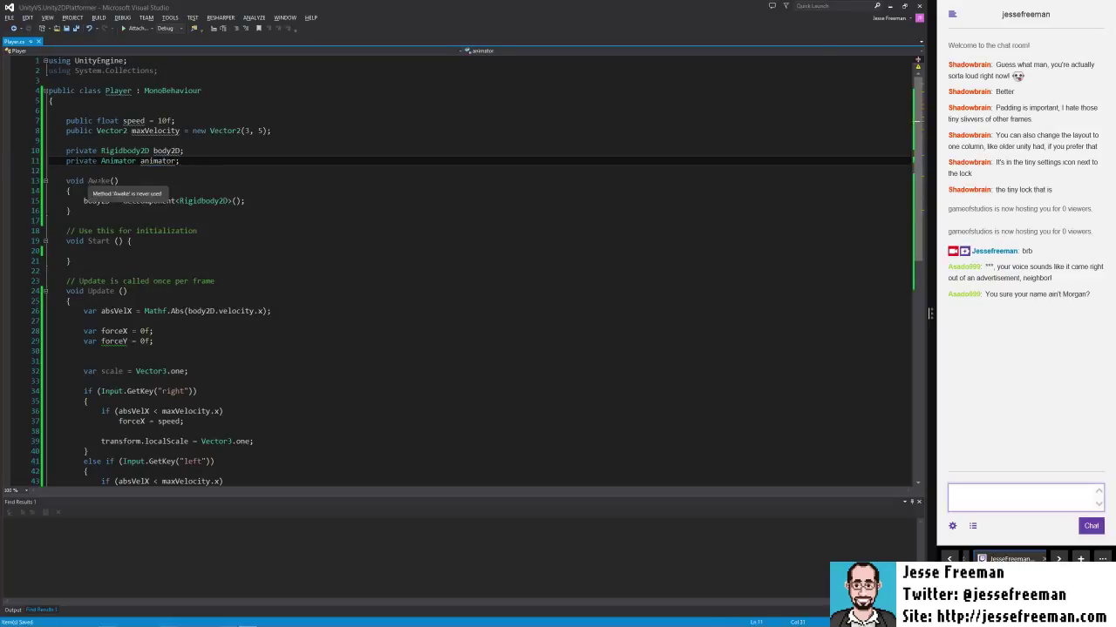
left_click(277, 200)
key("Return")
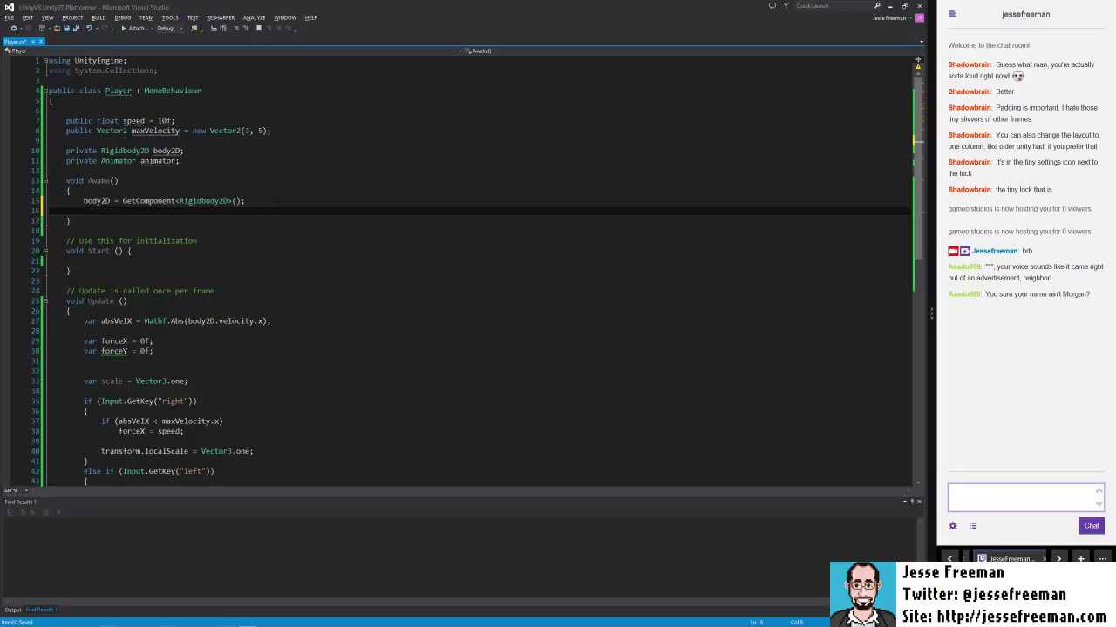
- Assign 'animator = GetComponent<Animator>();' in the Awake method
type("animation")
key("BackSpace")
key("BackSpace")
key("BackSpace")
key("BackSpace")
key("BackSpace")
key("BackSpace")
key("BackSpace")
key("BackSpace")
key("BackSpace")
type("abn")
key("BackSpace")
key("BackSpace")
type("n")
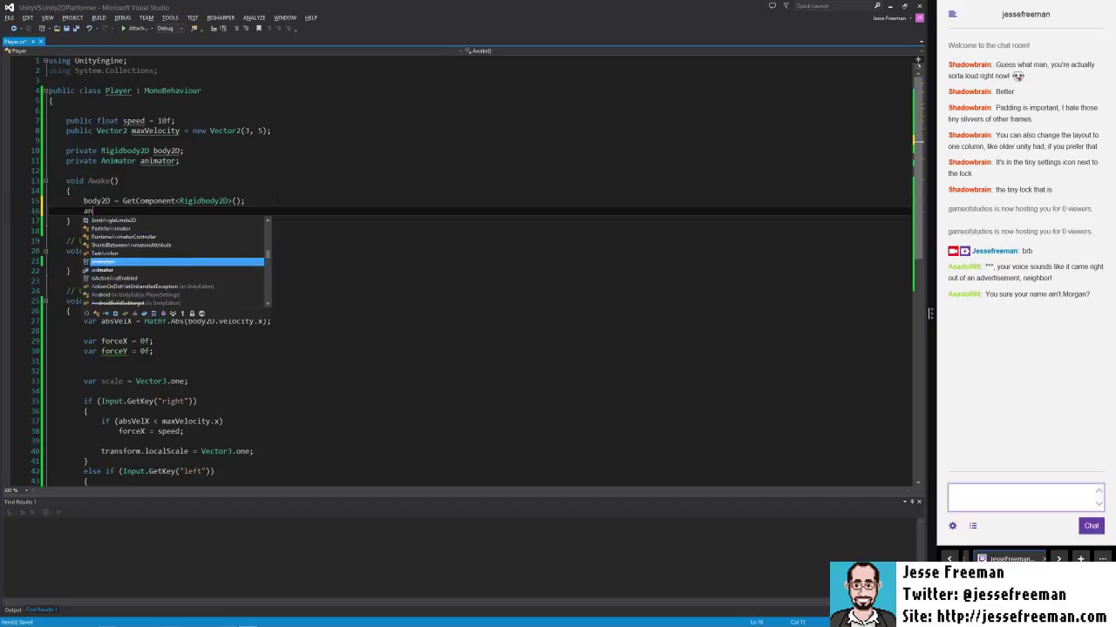
type("imator = GetComponent<>()")
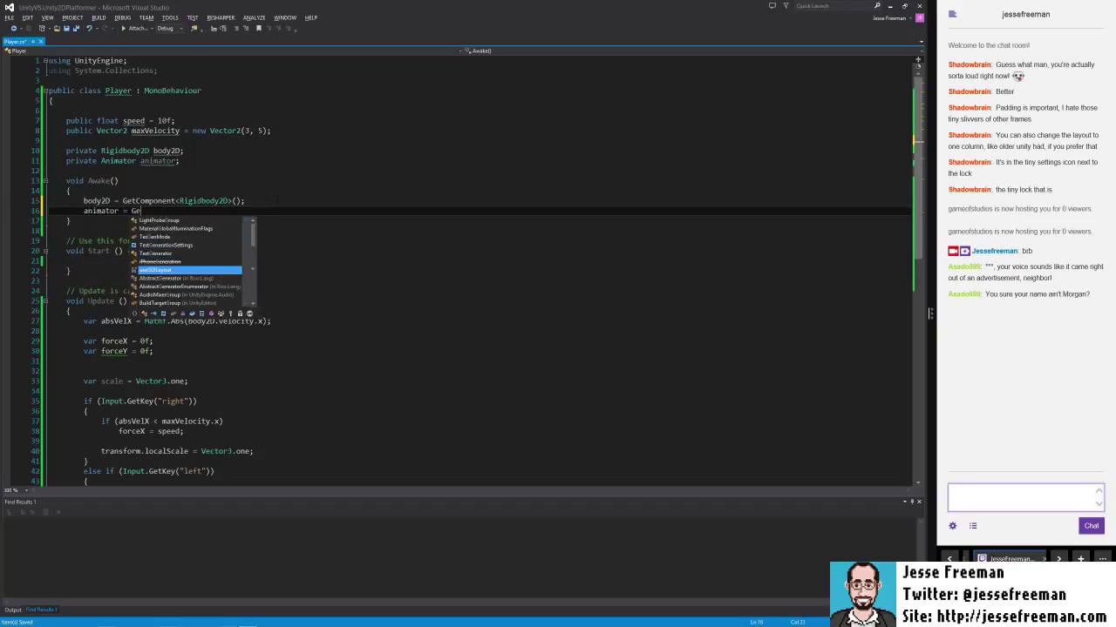
key("Return")
type("Animat>(")
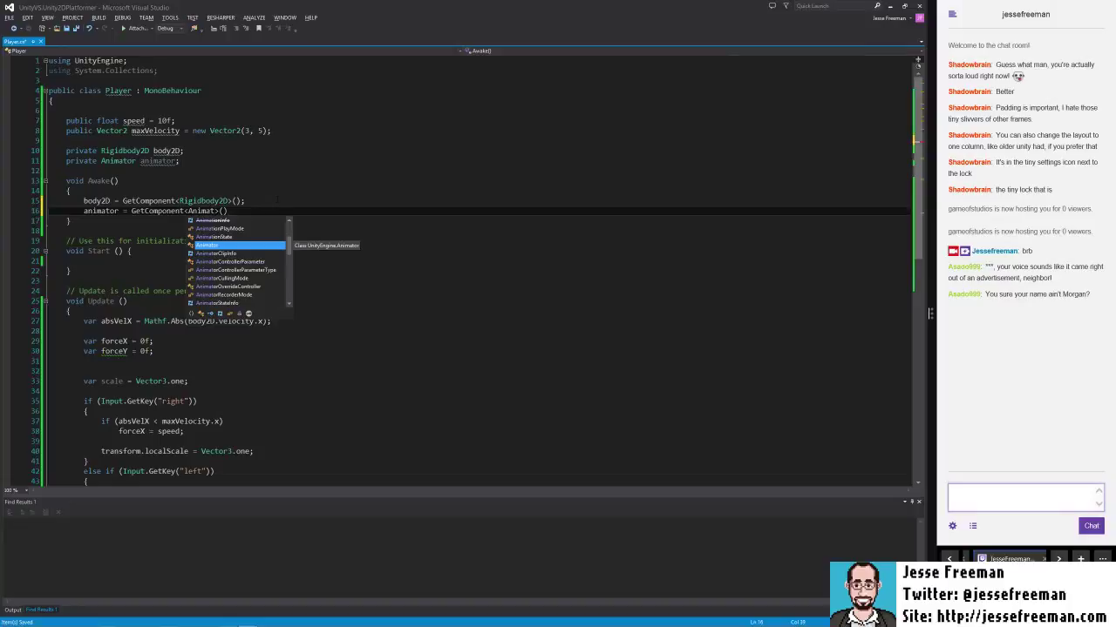
key("Tab")
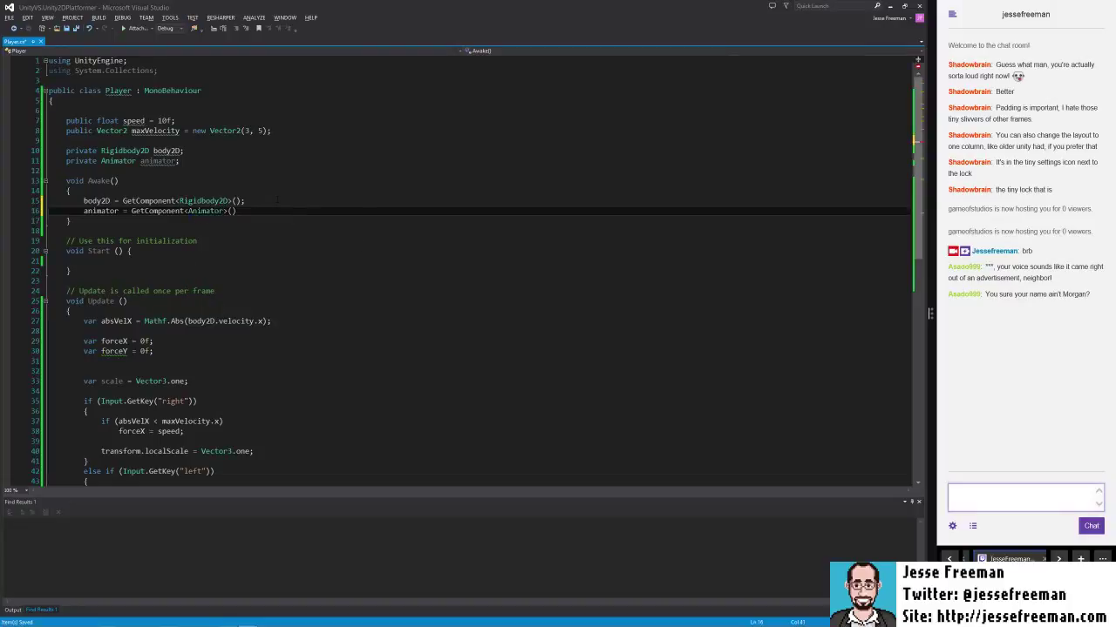
key("End")
type(";")
double_click(100, 211)
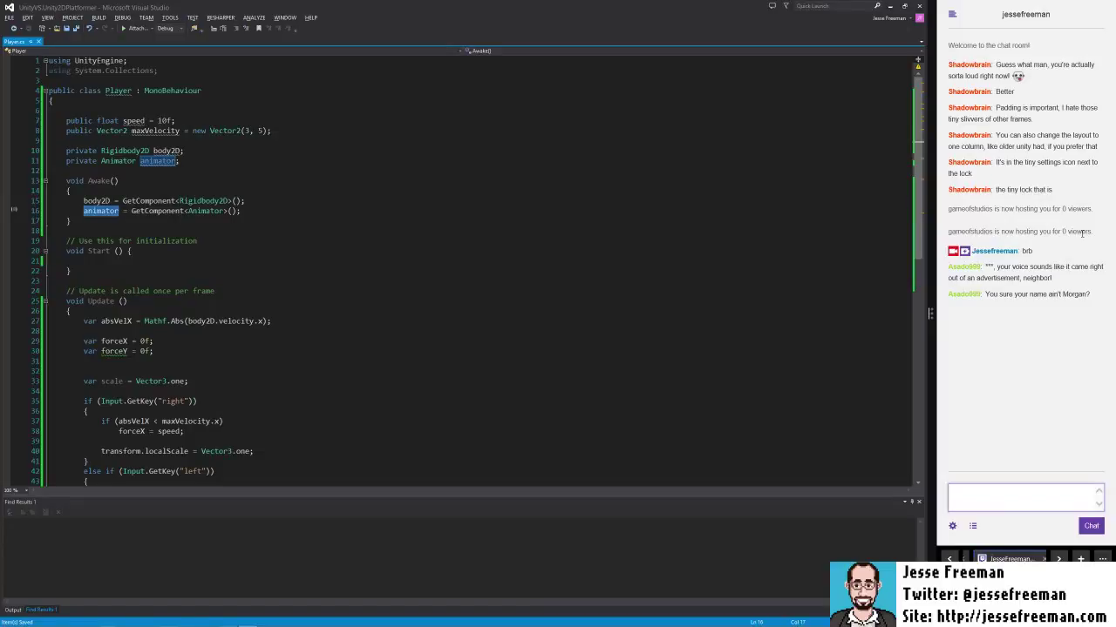
- Add animator.SetInteger("AnimState", 1); in the right-movement branch of Update and copy it
left_click(178, 381)
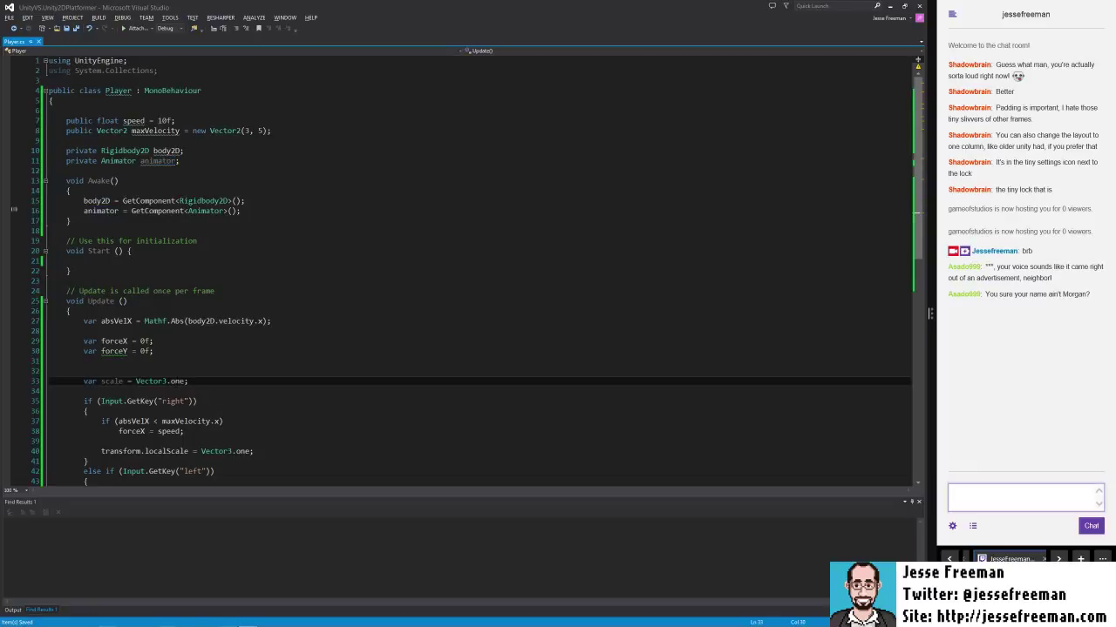
scroll(183, 383, "down", 8)
scroll(183, 384, "up", 2)
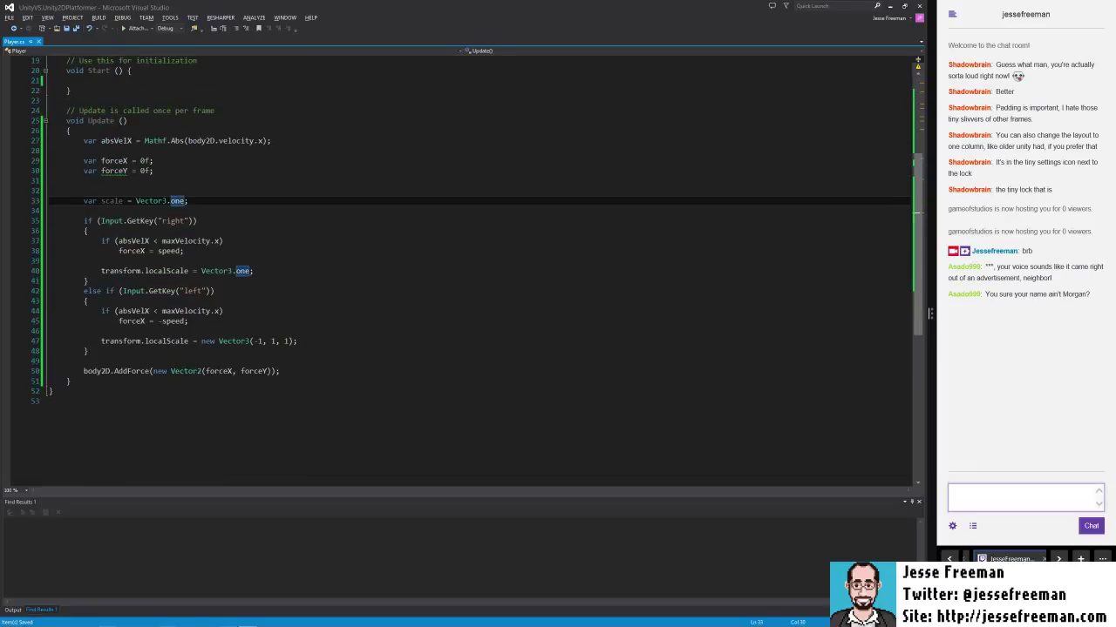
left_click(308, 270)
key("Return")
type("animator")
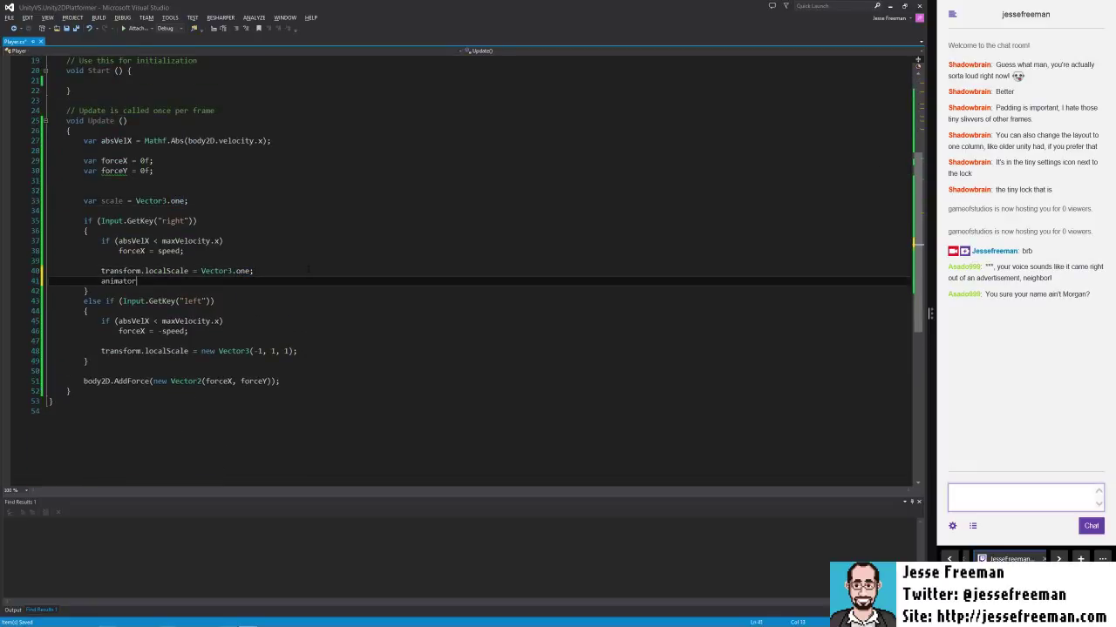
type(".")
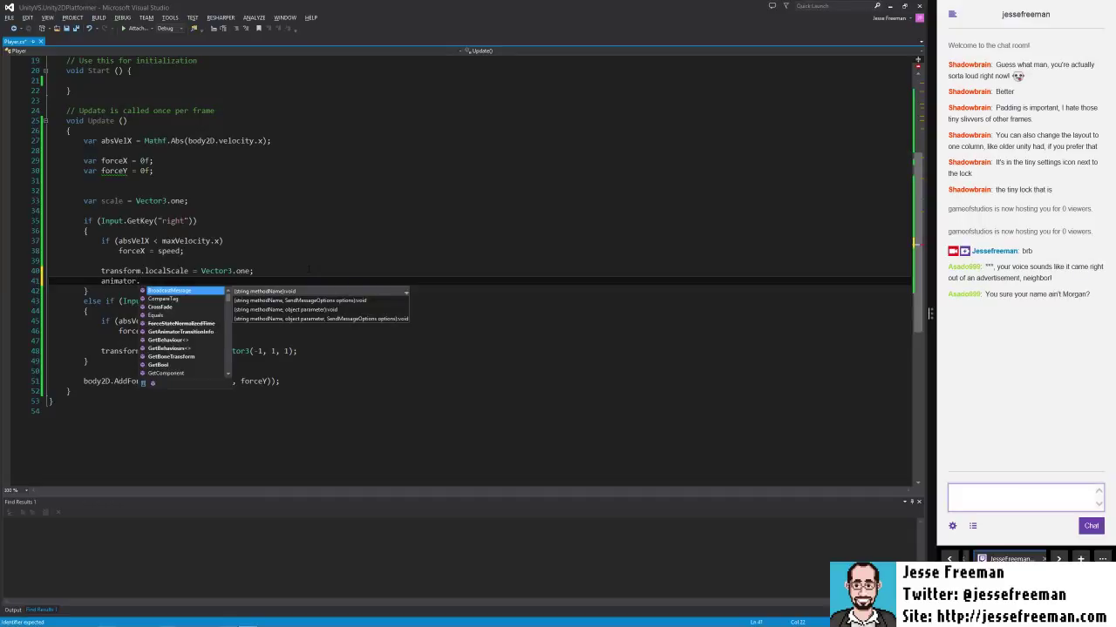
type("SetI")
key("Return")
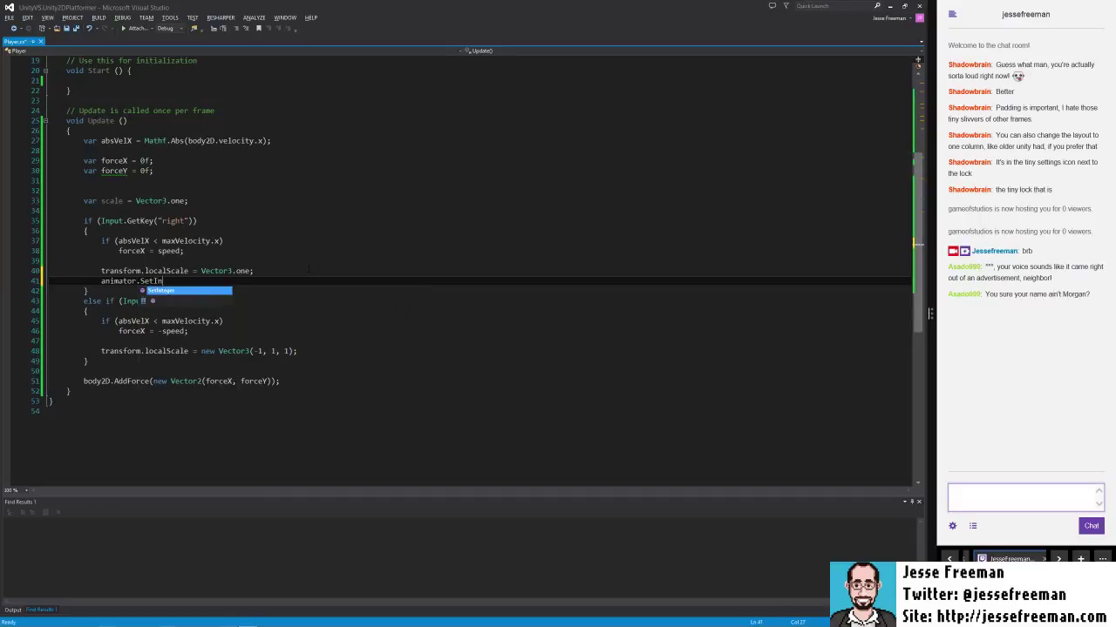
type("\"AnimState\"")
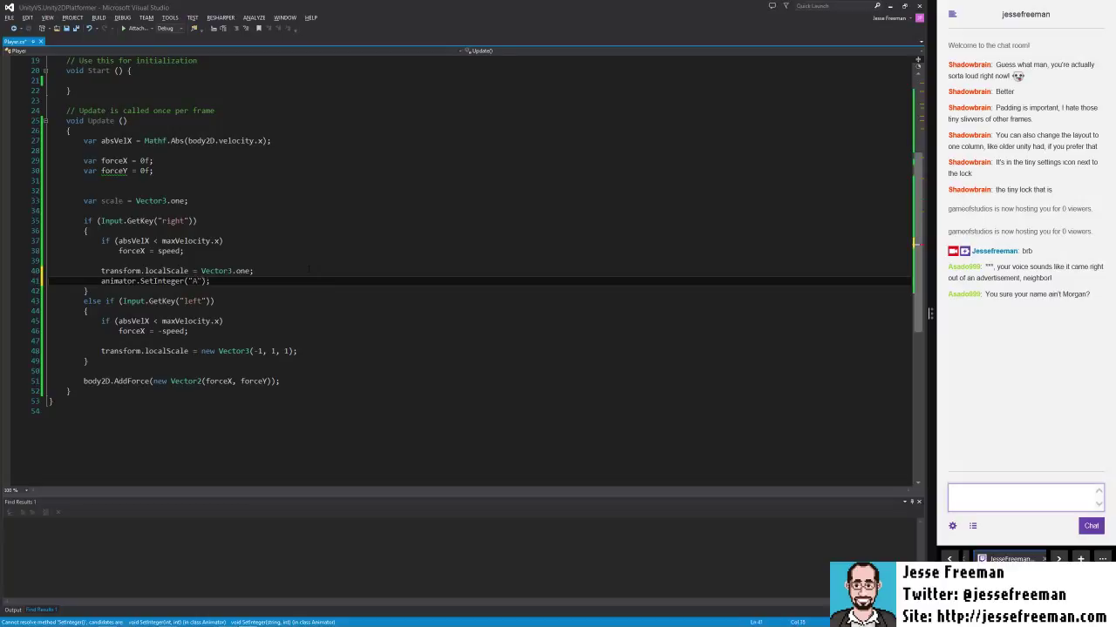
type("\"")
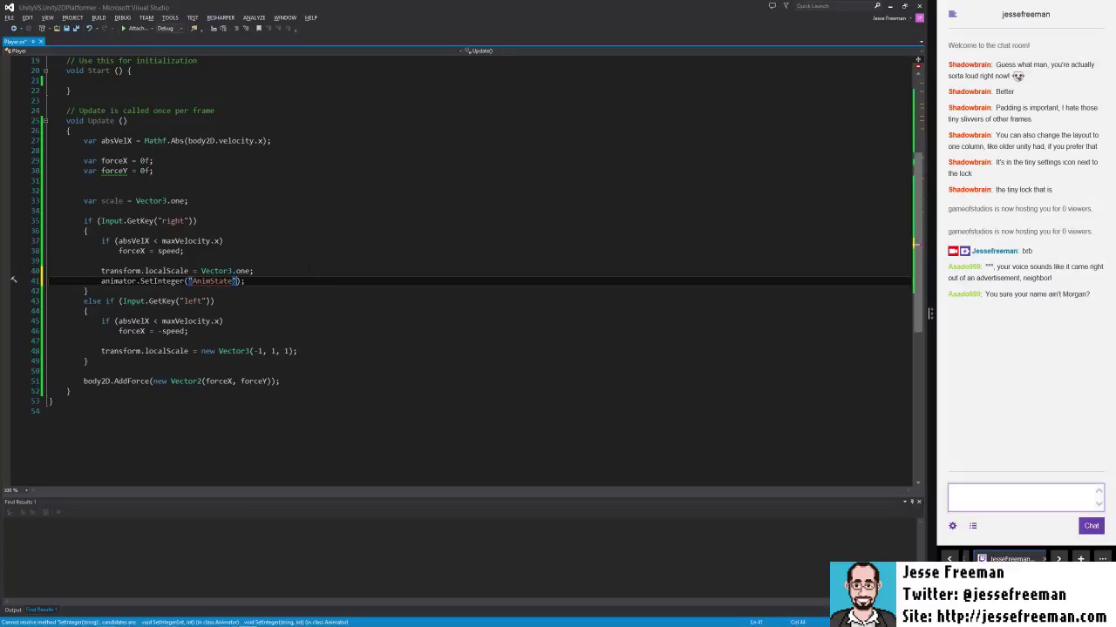
type(",")
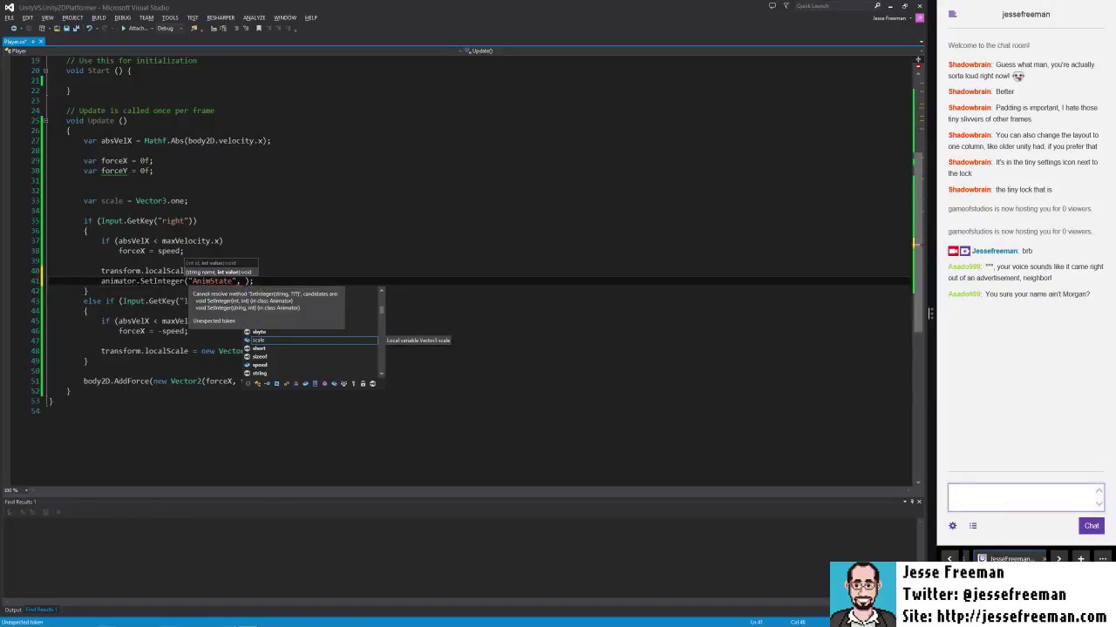
type("1")
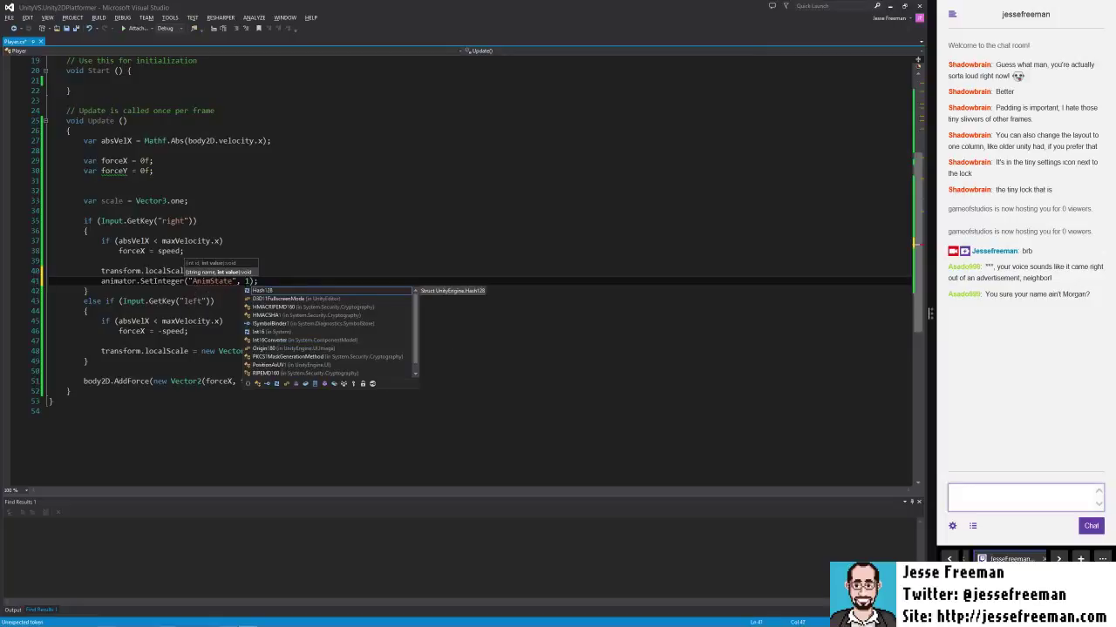
key("Escape")
key("End")
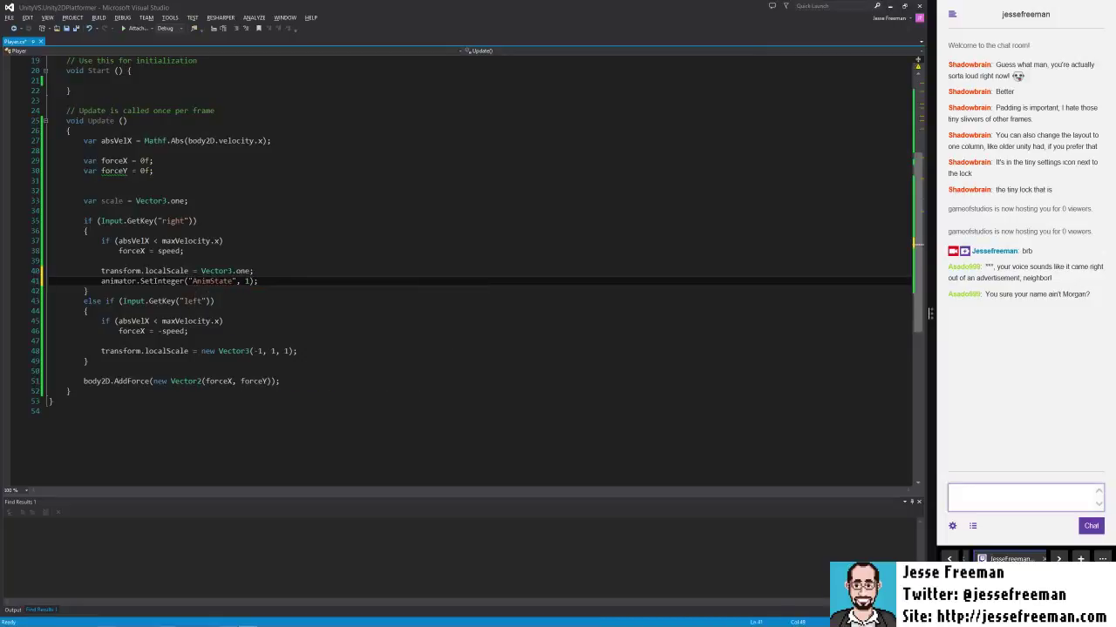
key("ctrl+shift+Left")
key("ctrl+shift+Left")
key("ctrl+shift+Left")
key("ctrl+shift+Left")
key("ctrl+shift+Left")
key("ctrl+shift+Left")
key("ctrl+shift+Left")
key("ctrl+shift+Left")
key("ctrl+shift+Left")
key("ctrl+c")
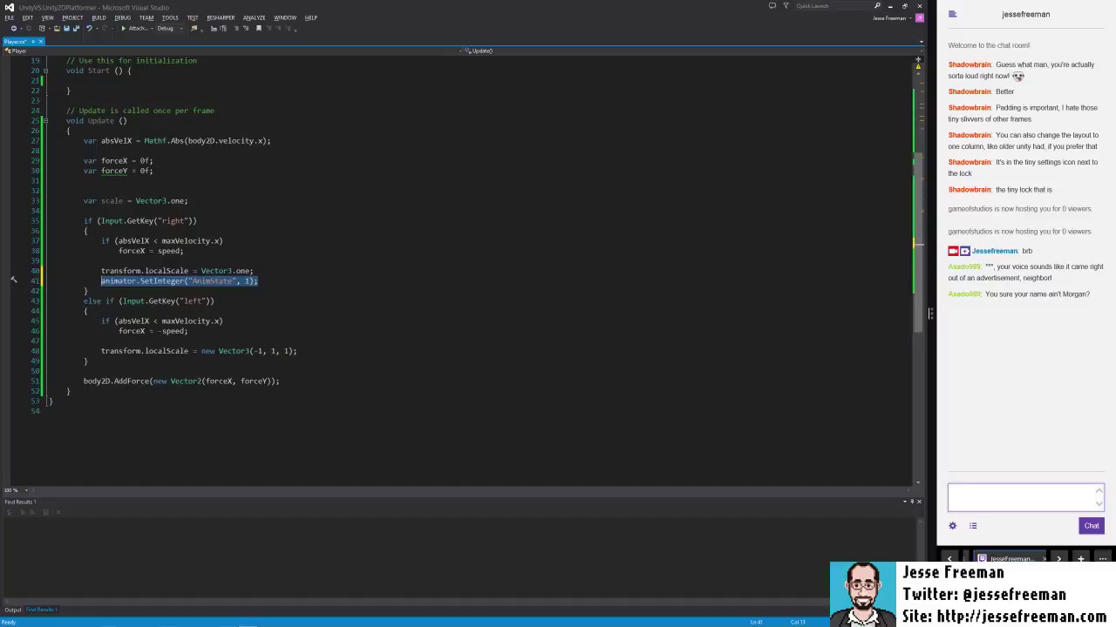
left_click(297, 352)
- Paste the SetInteger call into the left branch and add an else block after it
key("Return")
key("ctrl+v")
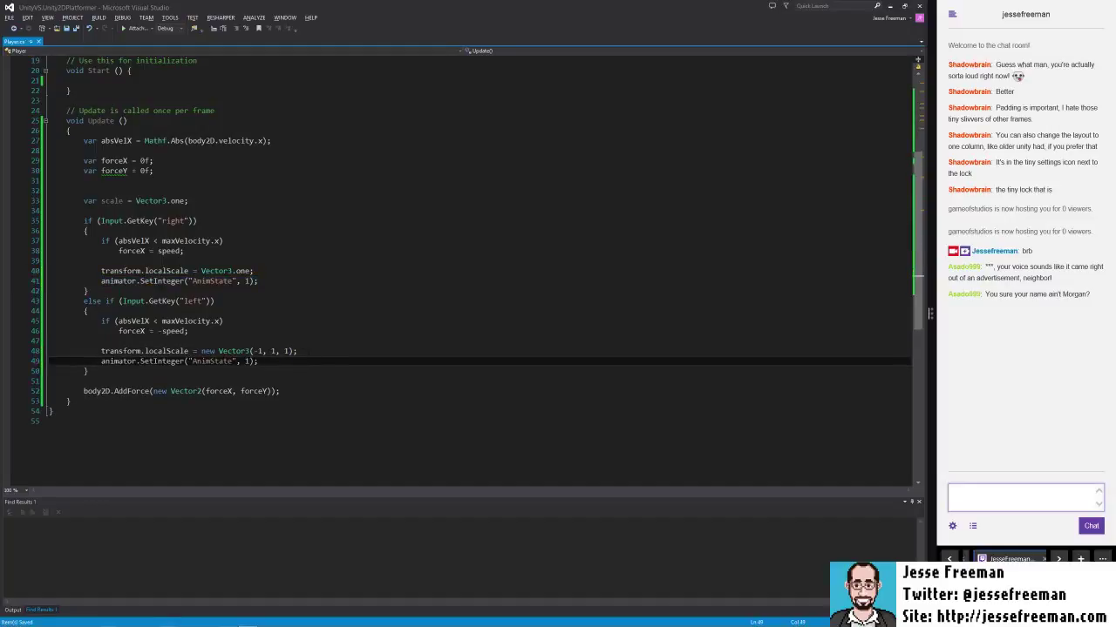
key("Down")
key("Return")
type("else")
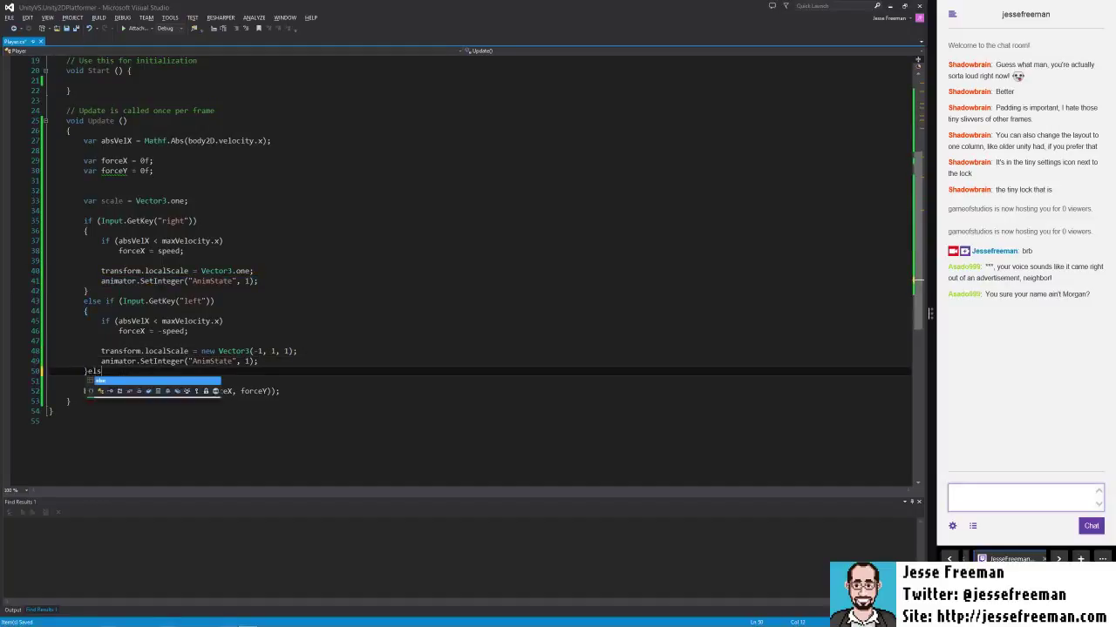
key("Tab")
key("Tab")
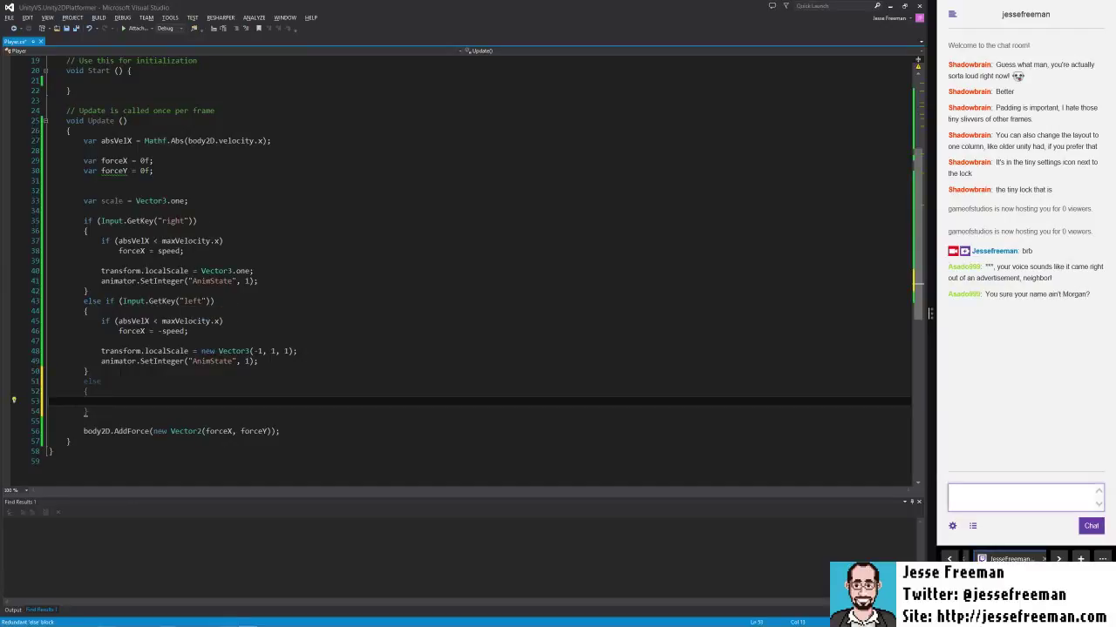
- Put animator.SetInteger("AnimState", 0); in the else block and return to Unity
key("ctrl+v")
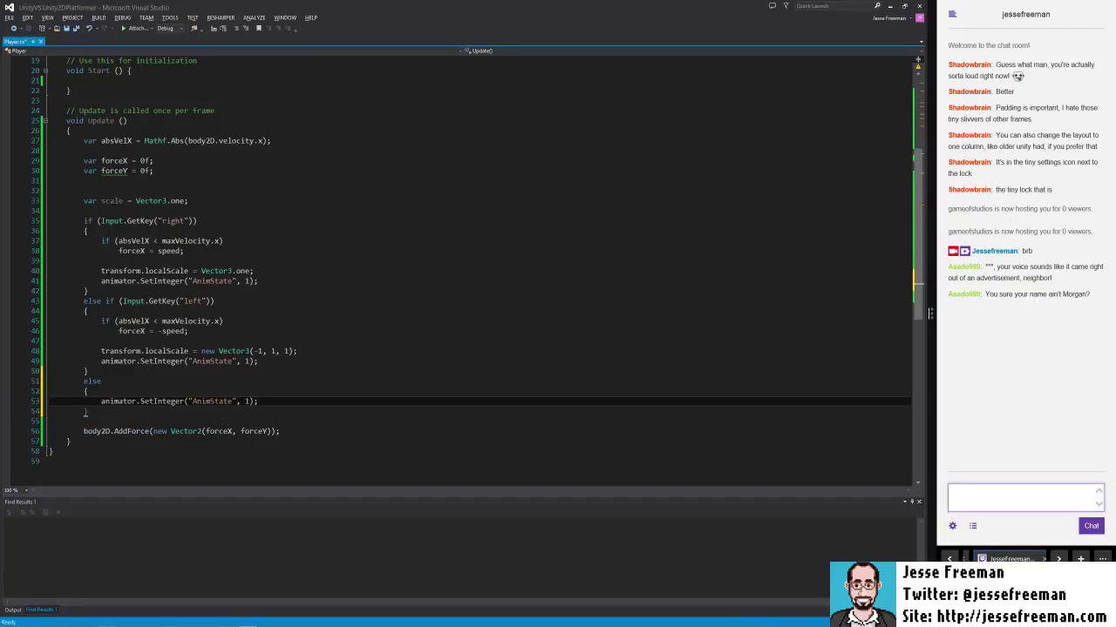
key("Left")
key("Left")
key("shift+Left")
type("0")
key("alt+Tab")
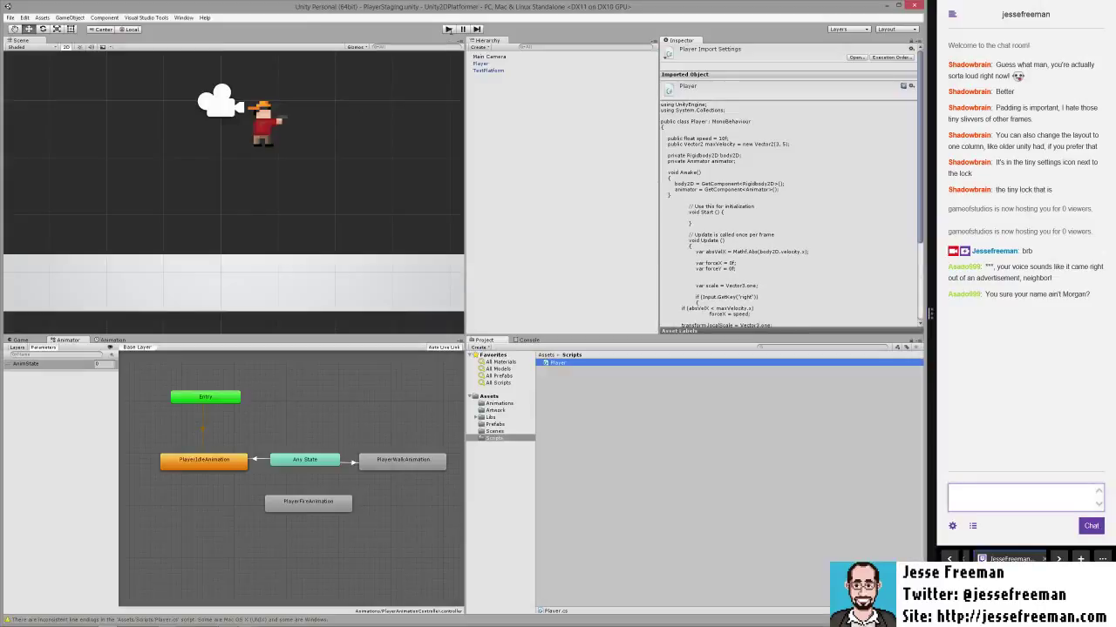
- Play the scene, run the player left and right repeatedly, then select Player in the Hierarchy
left_click(449, 30)
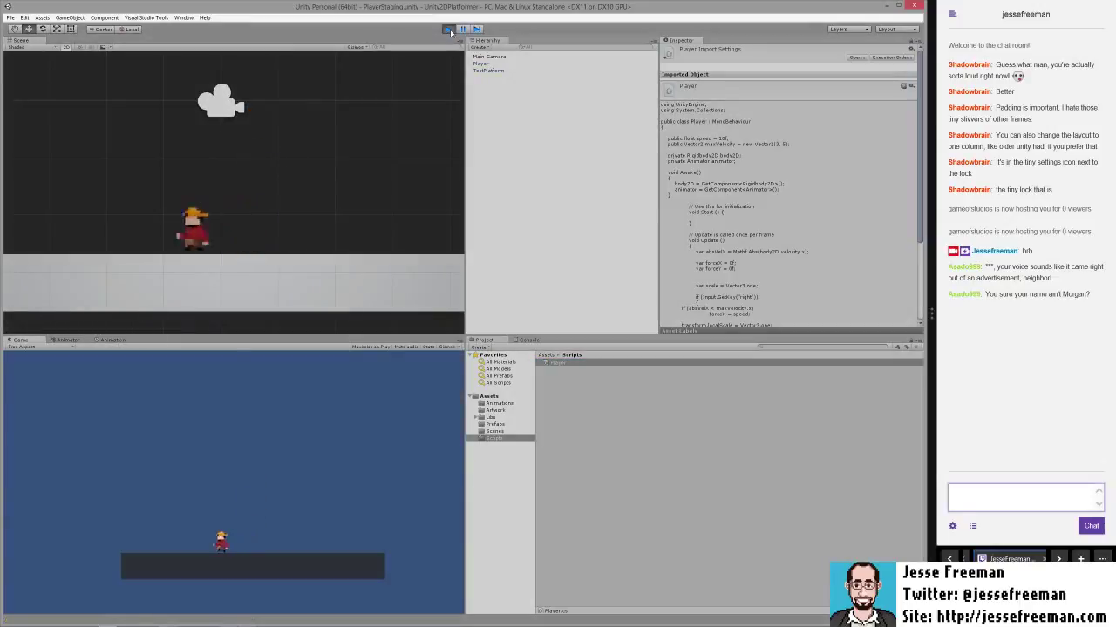
key("Left")
key("Right")
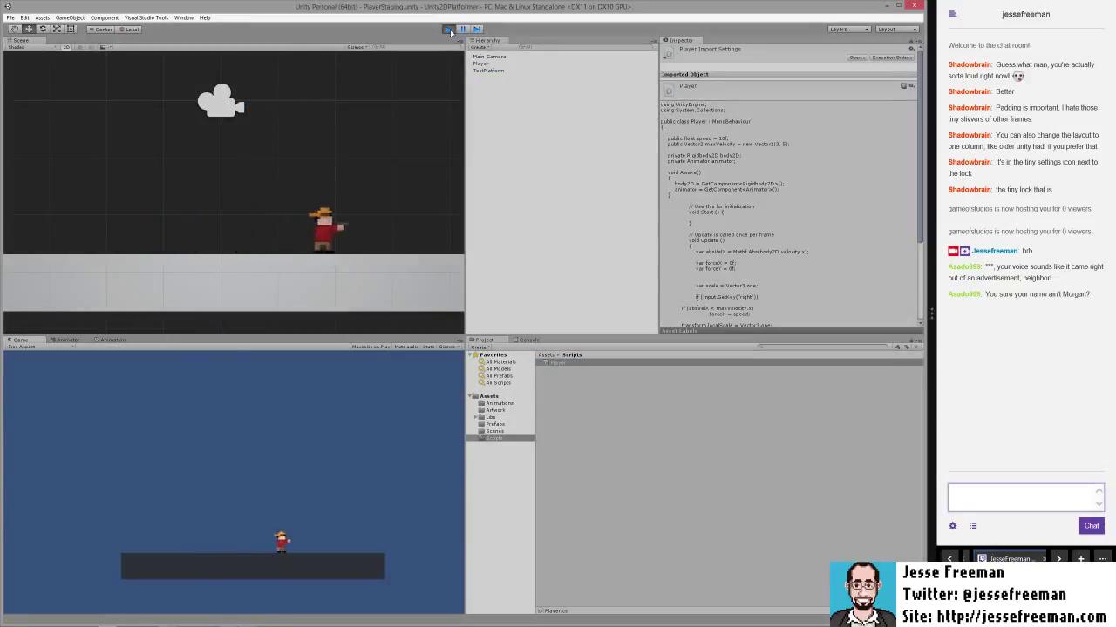
key("Left")
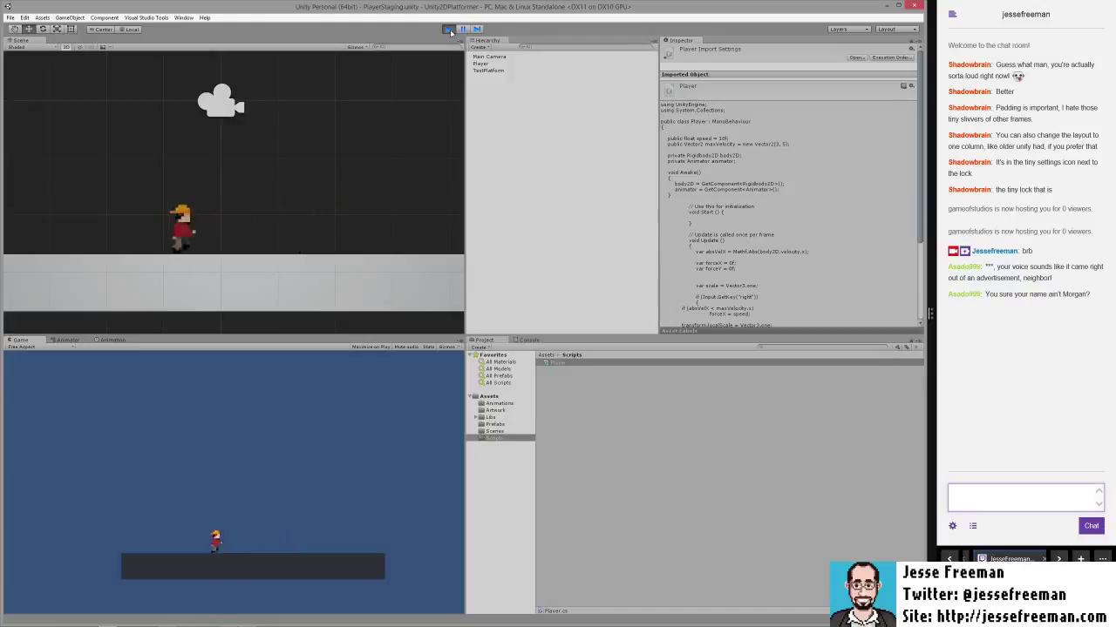
key("Right")
key("Left")
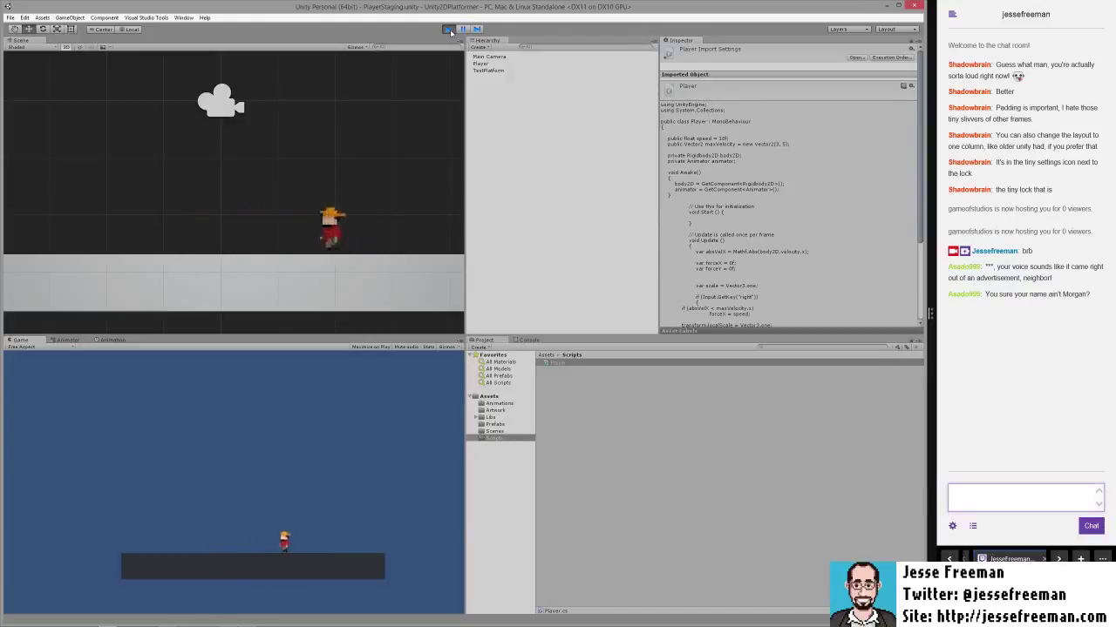
key("Right")
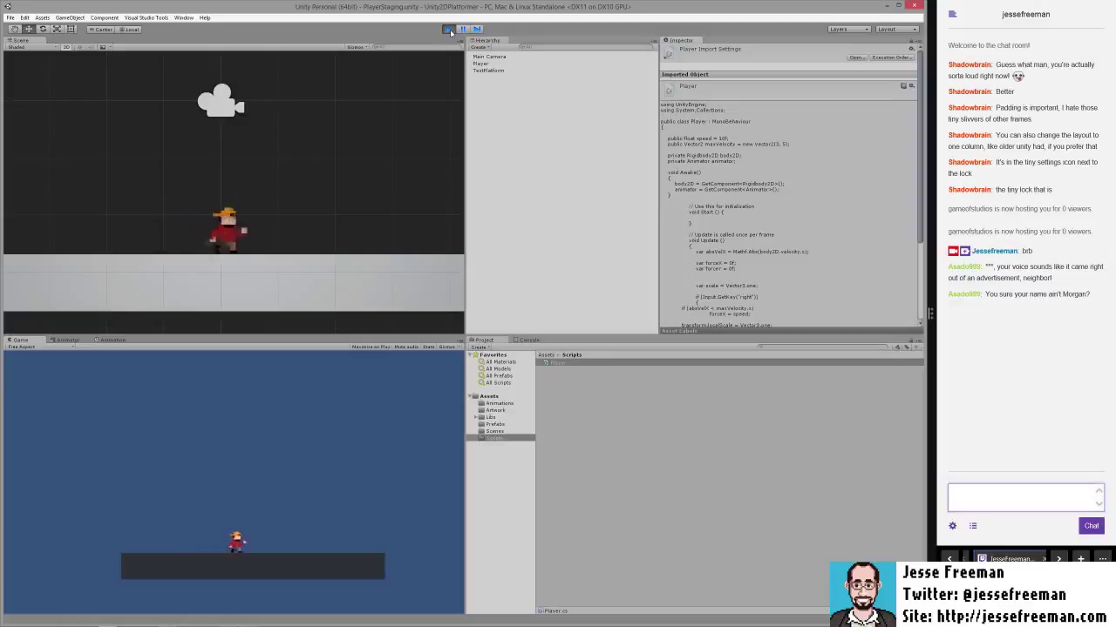
key("Left")
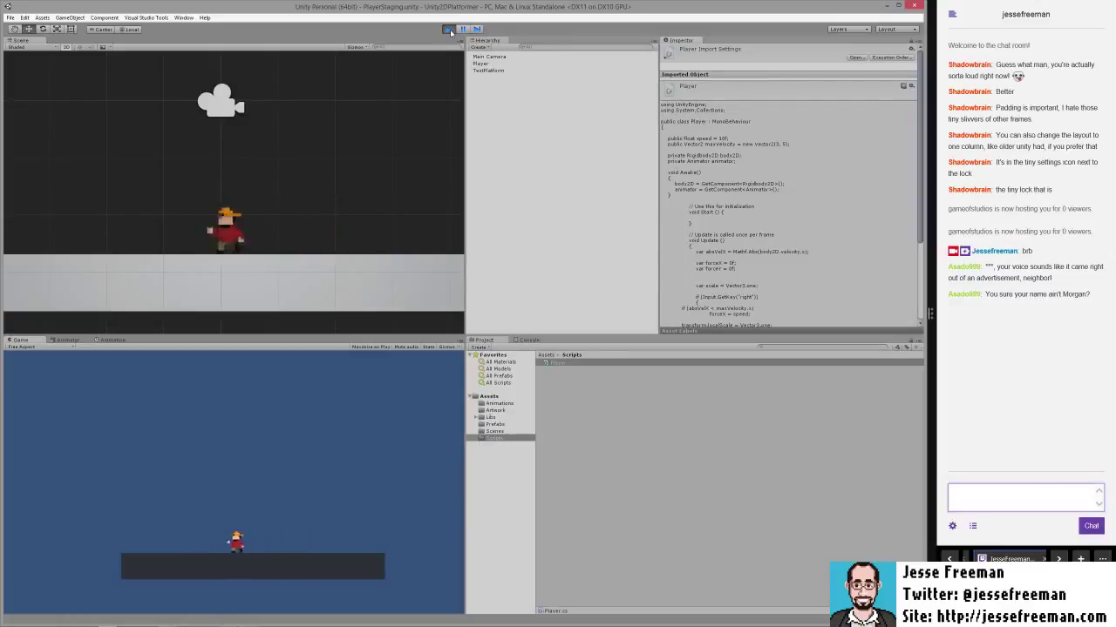
key("Right")
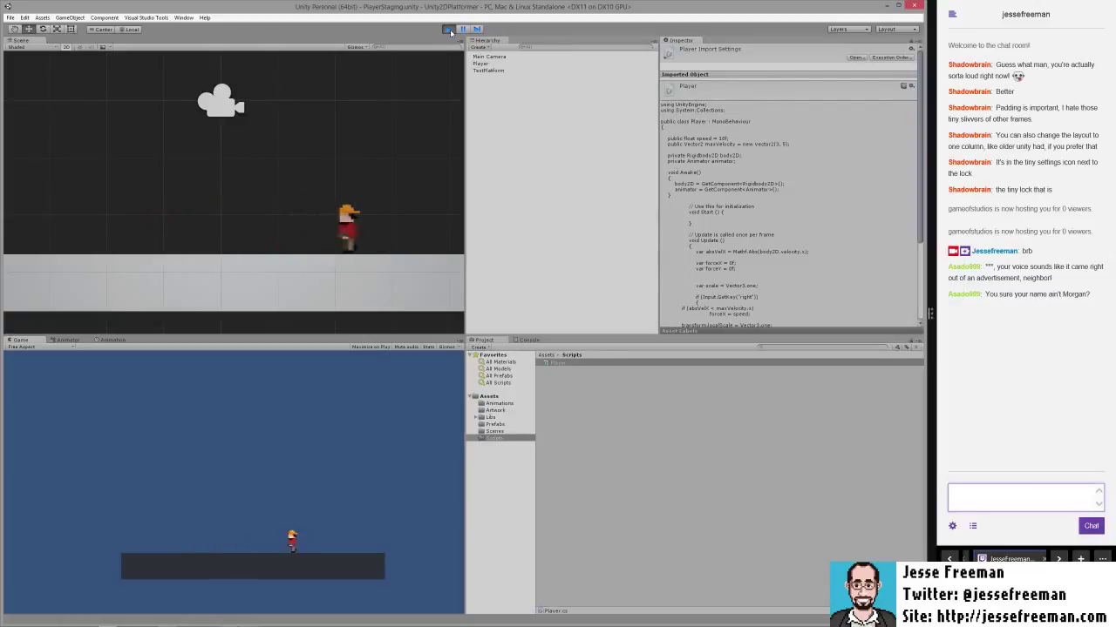
key("Left")
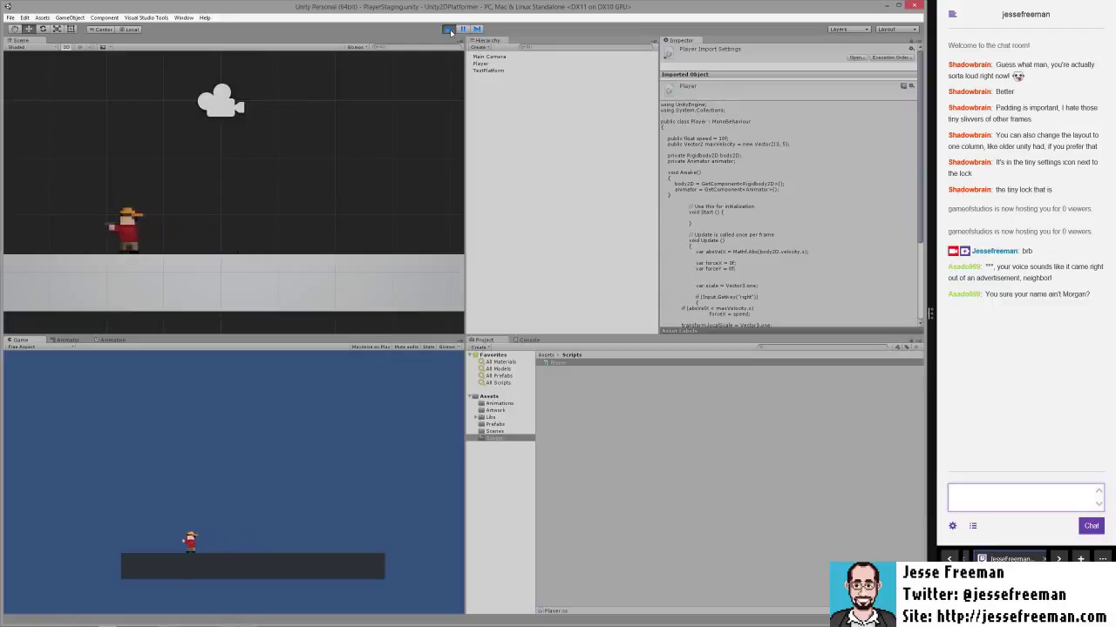
key("Right")
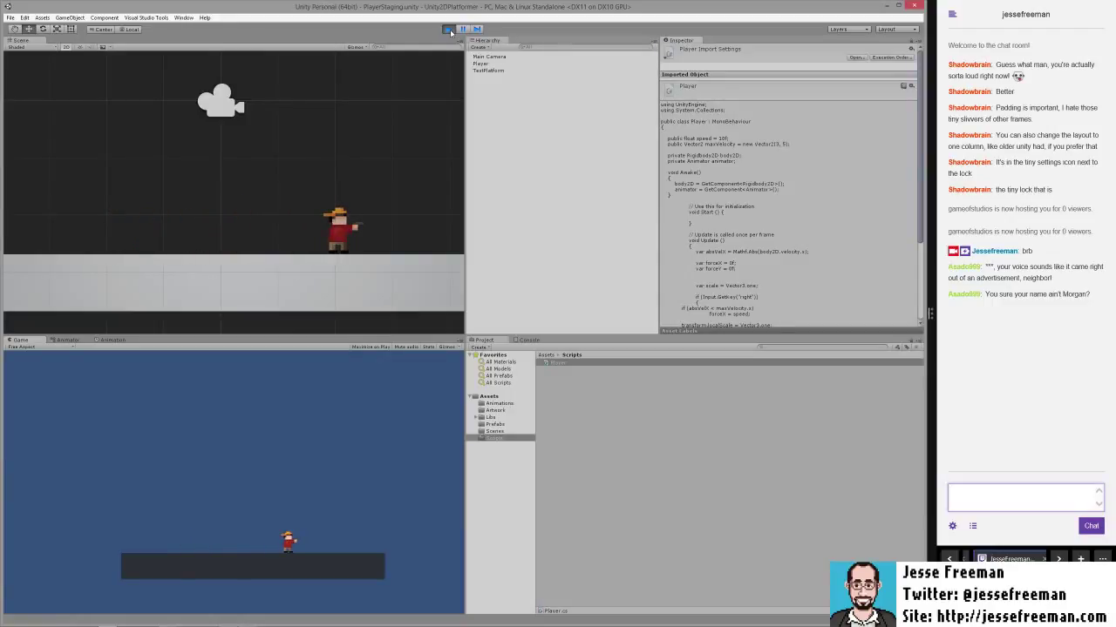
key("Left")
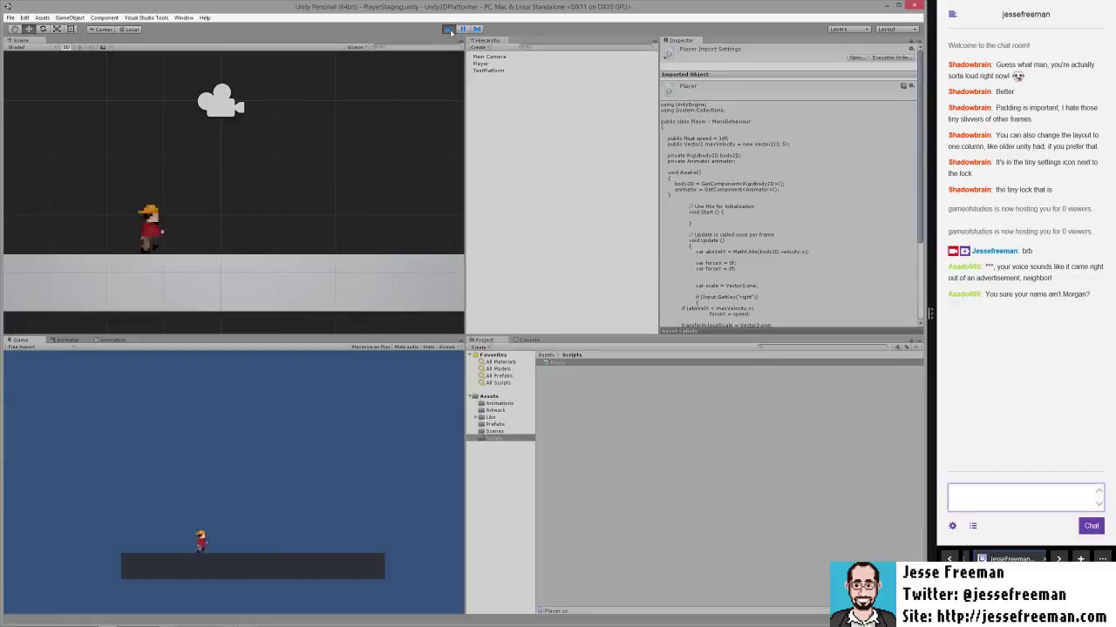
key("Right")
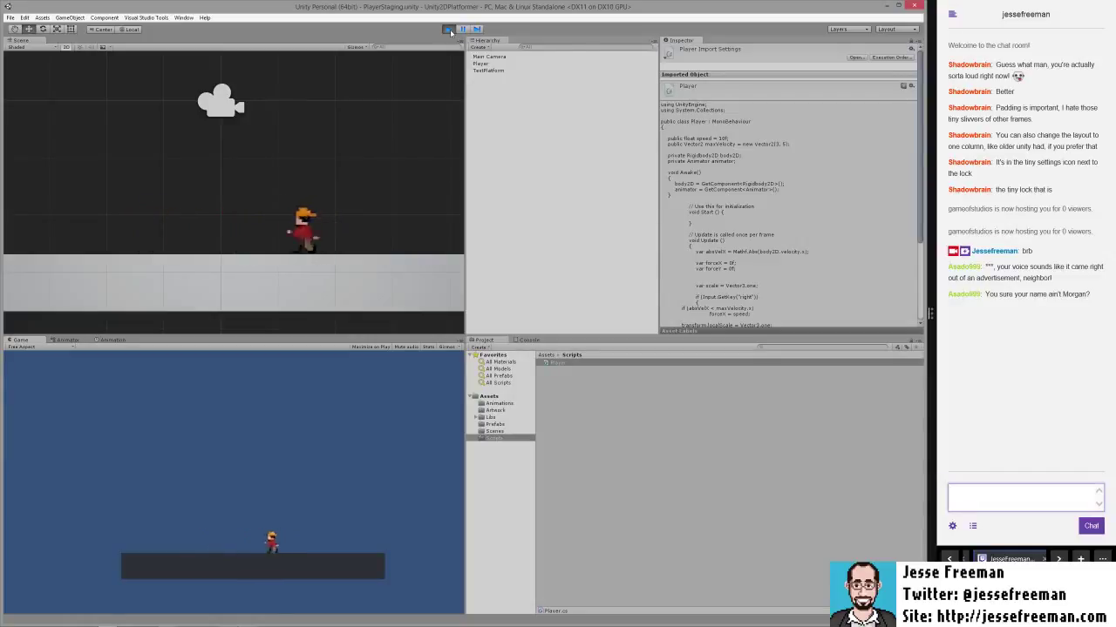
key("Left")
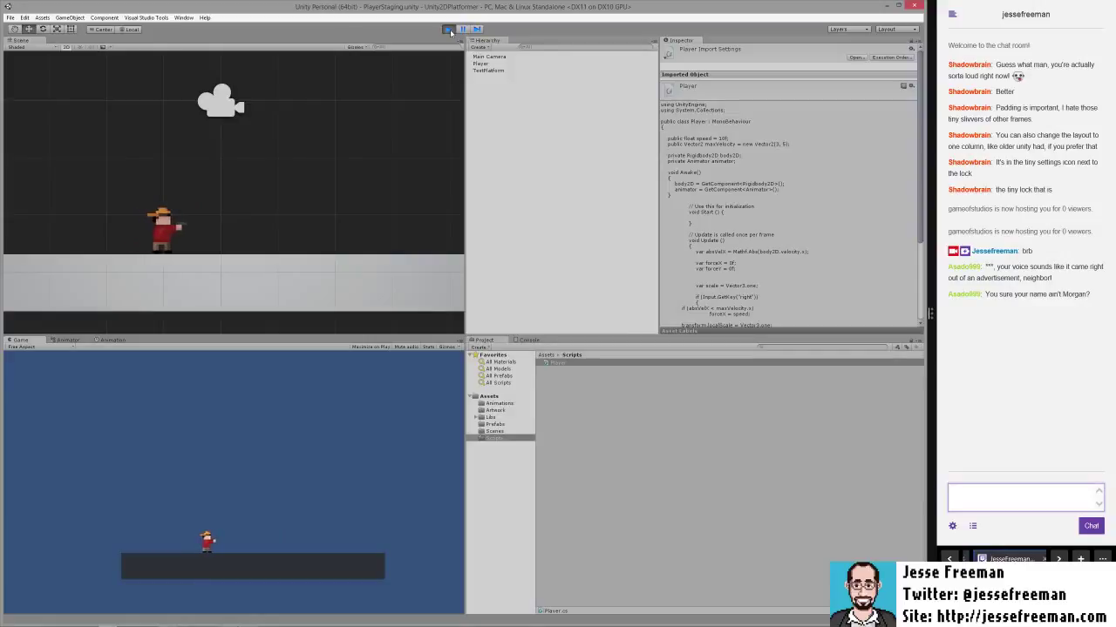
left_click(481, 64)
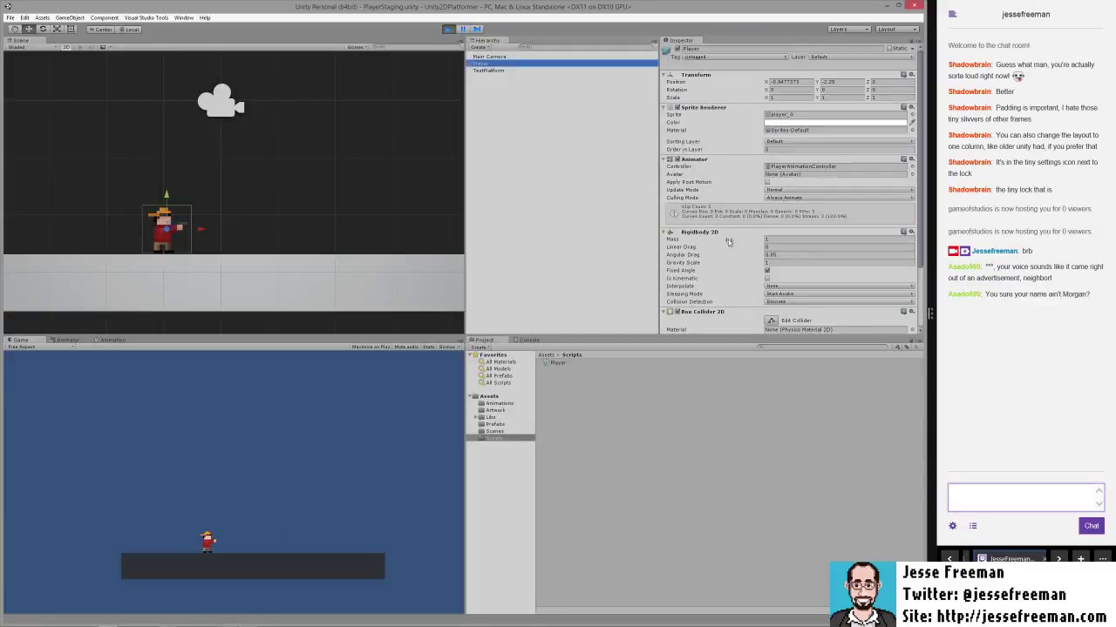
- Set the Player's Rigidbody 2D Linear Drag to 1
scroll(728, 241, "down", 1)
left_click(769, 221)
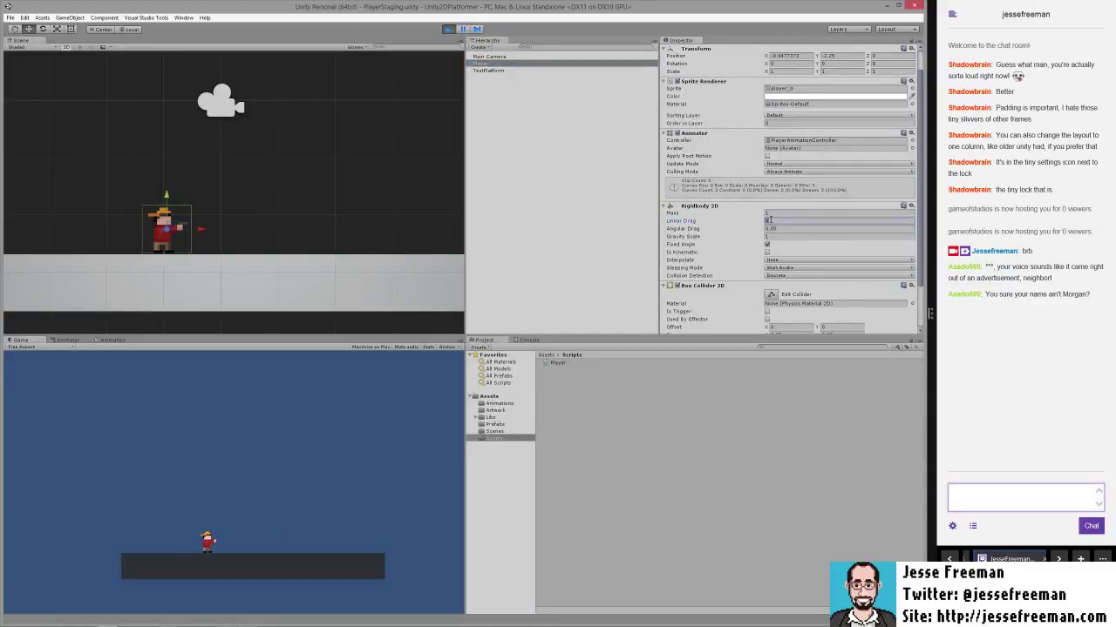
type("1")
- Walk the player left and right repeatedly to test movement with the new drag
key("Right")
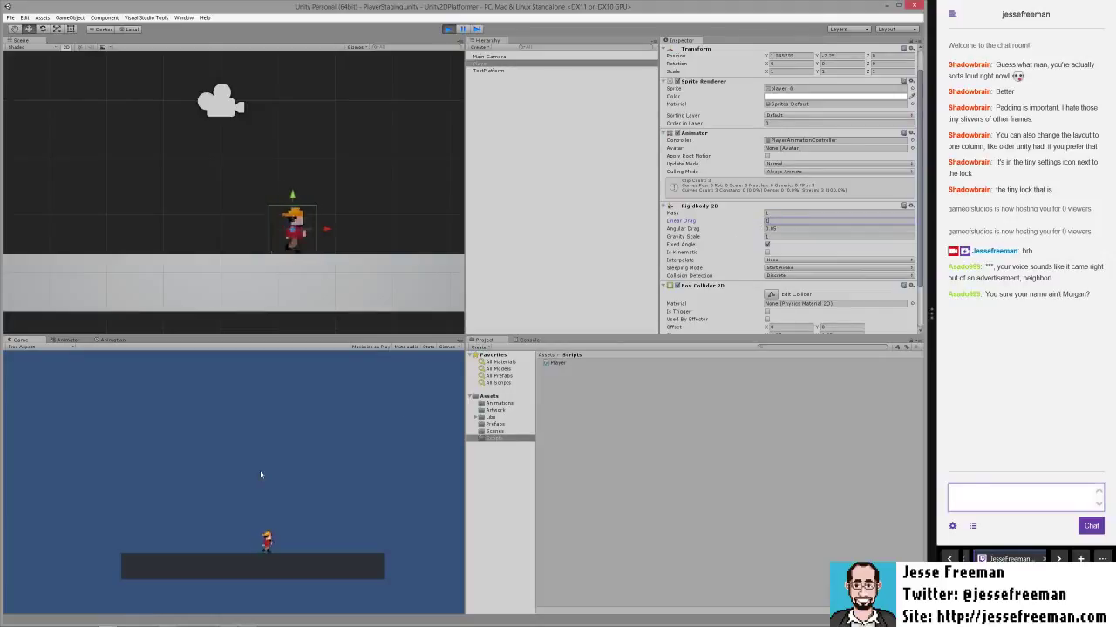
key("Left")
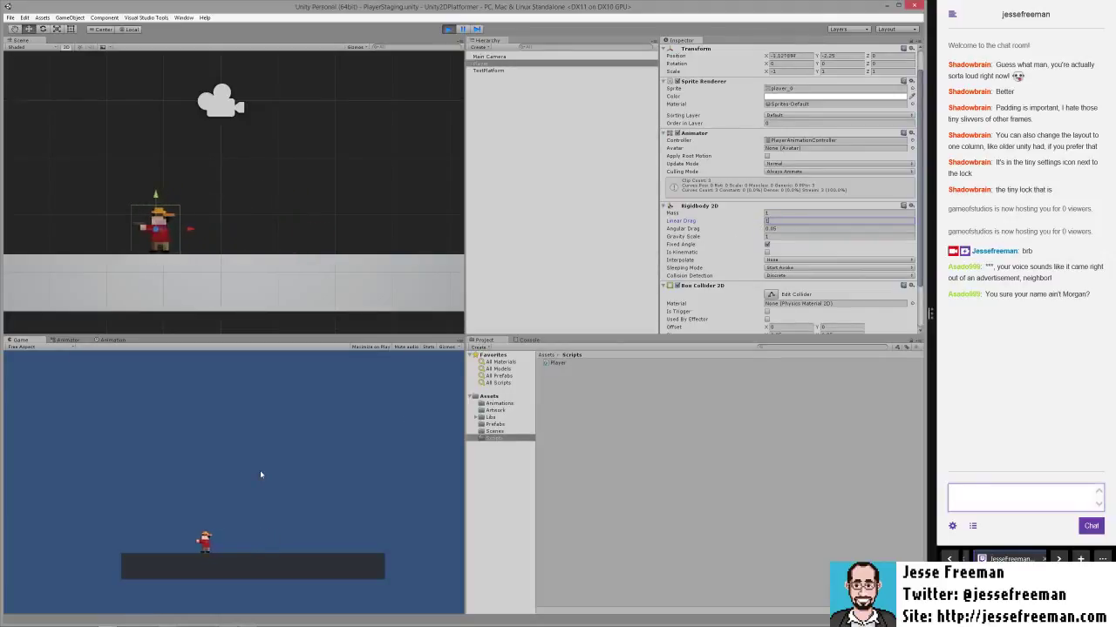
key("Right")
key("Left")
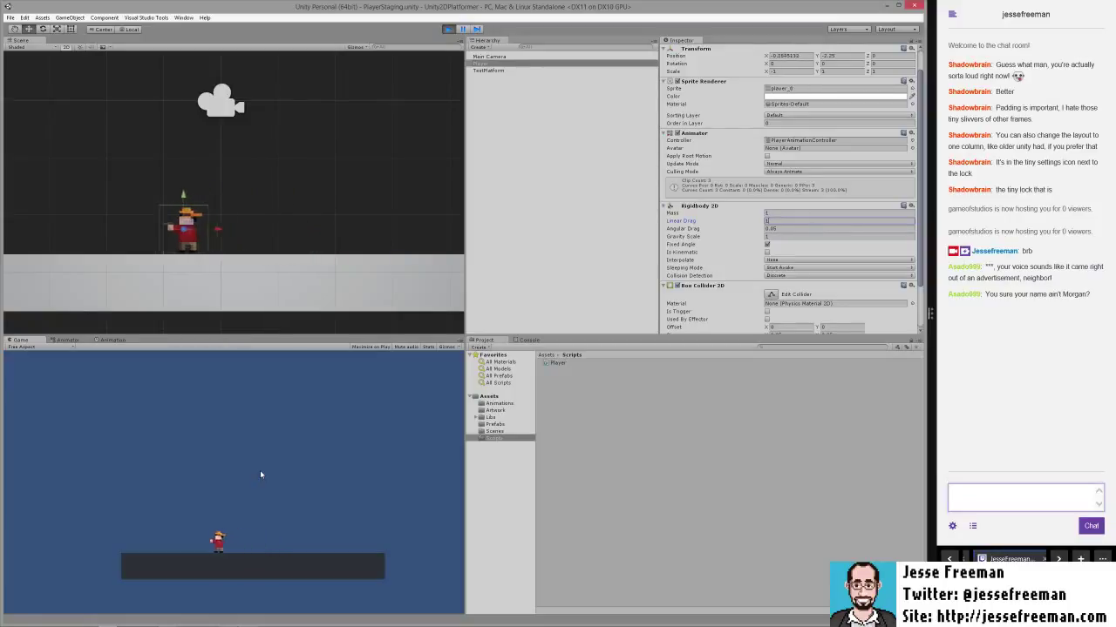
key("Right")
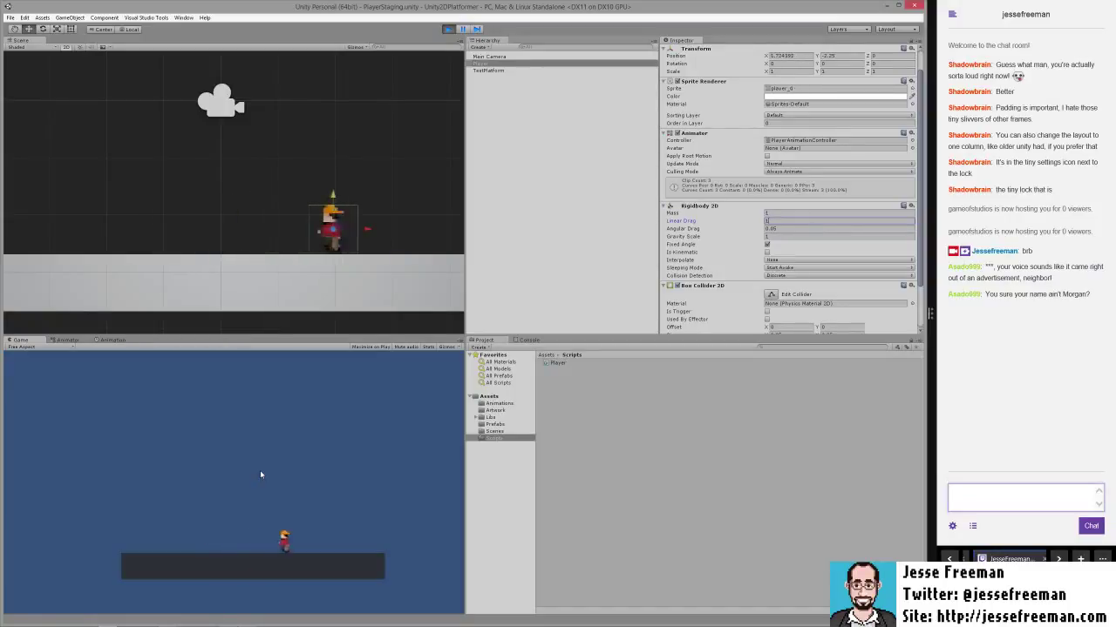
key("Left")
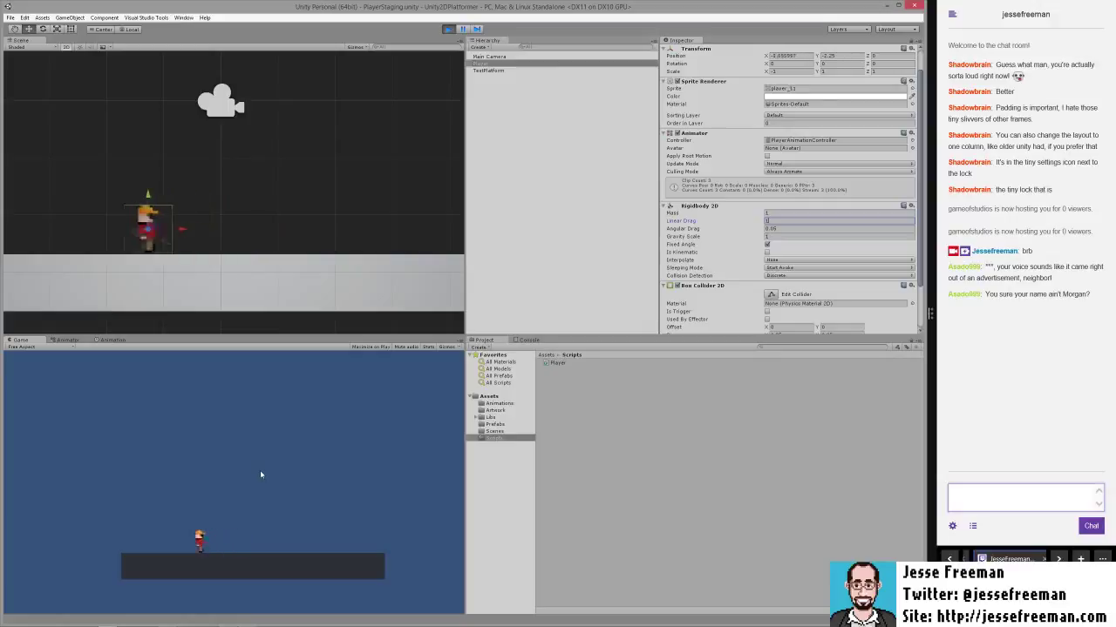
key("Right")
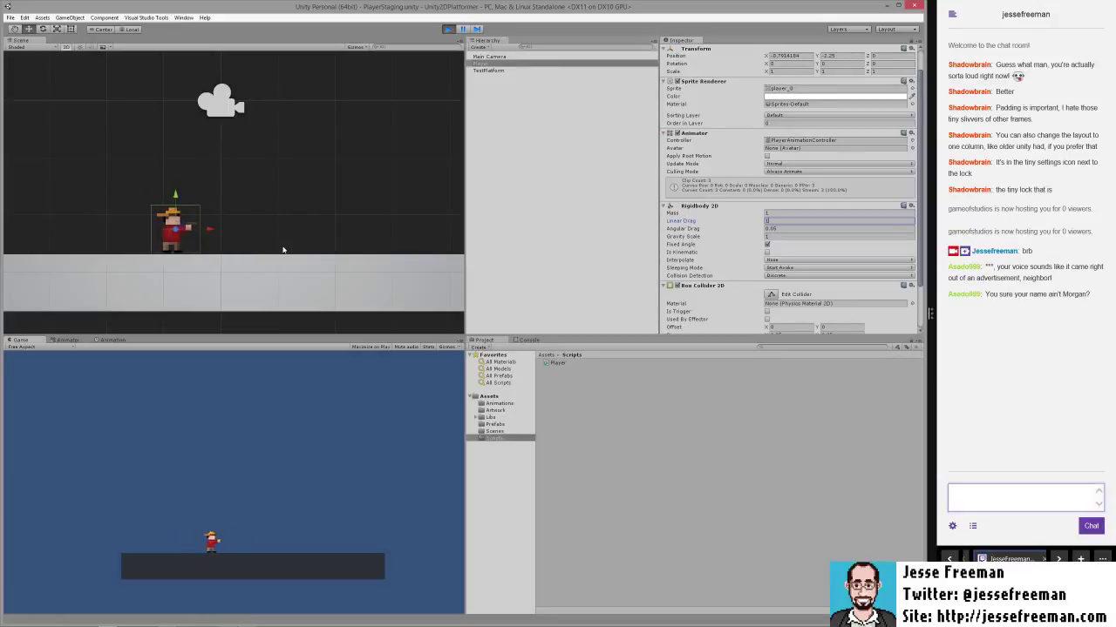
key("Right")
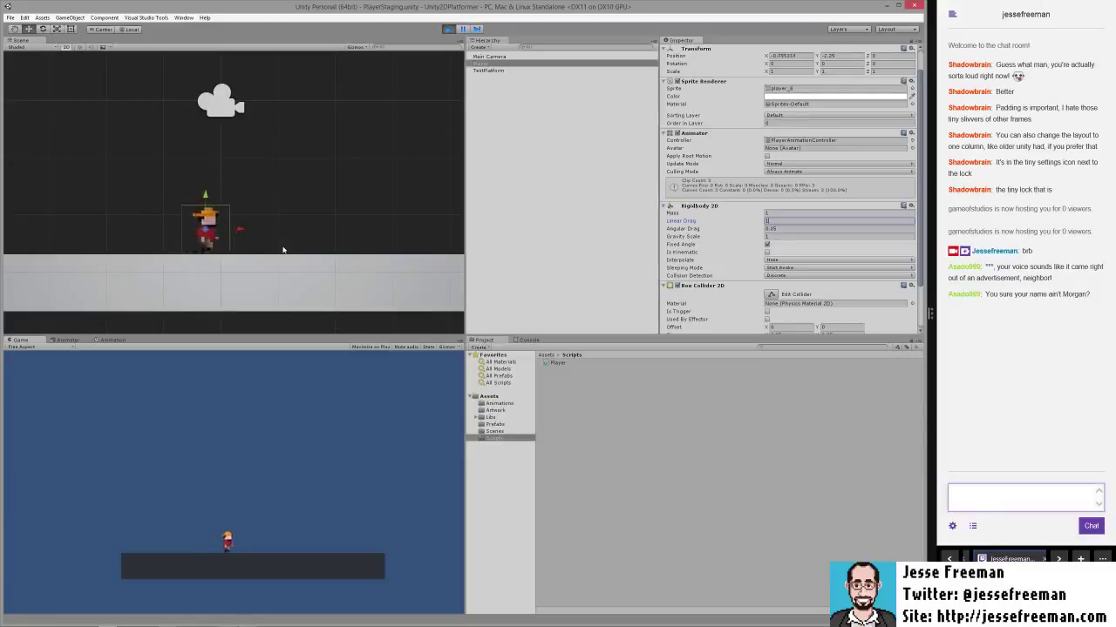
key("Left")
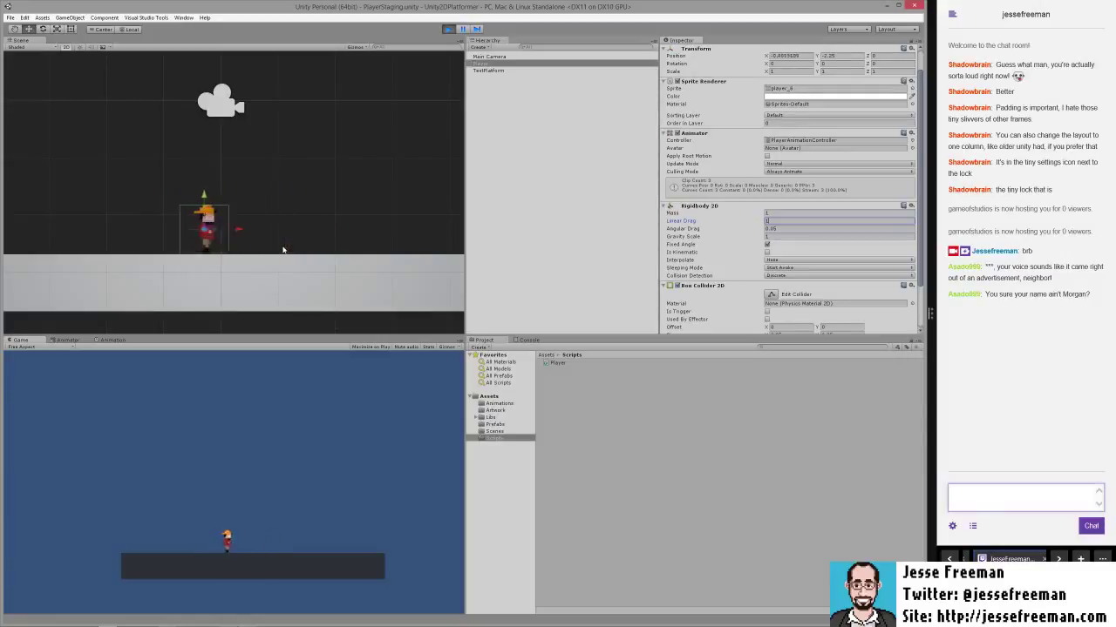
key("Right")
key("Left")
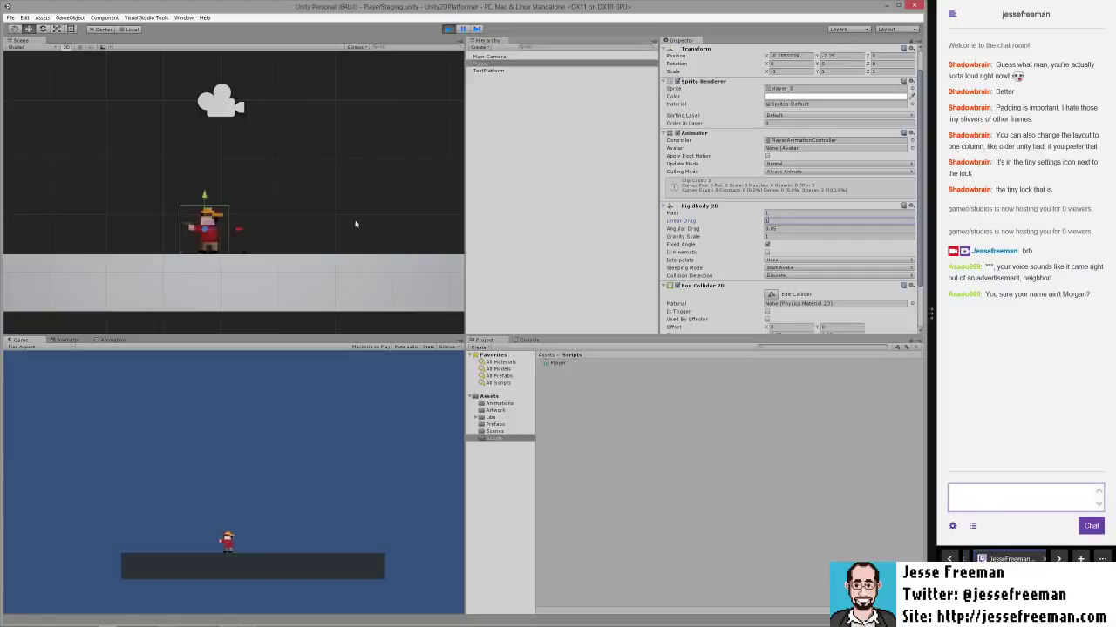
- Show the Player script (Speed 10, Max Velocity 5, 5) and walk the player right and left
left_click(776, 221)
scroll(733, 237, "down", 2)
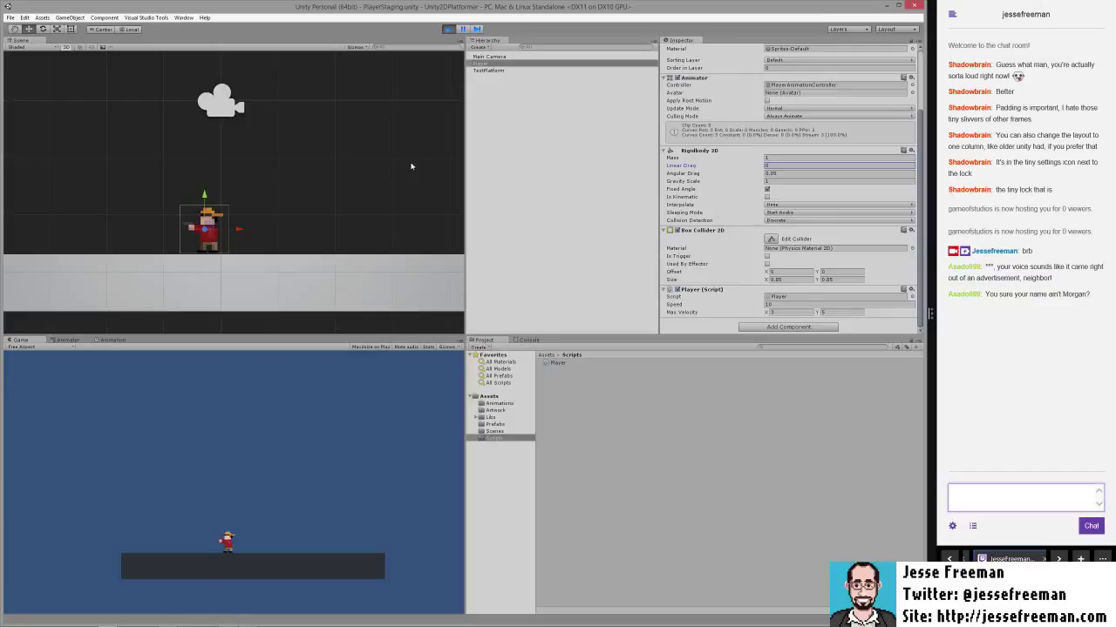
left_click(259, 517)
key("Right")
key("Left")
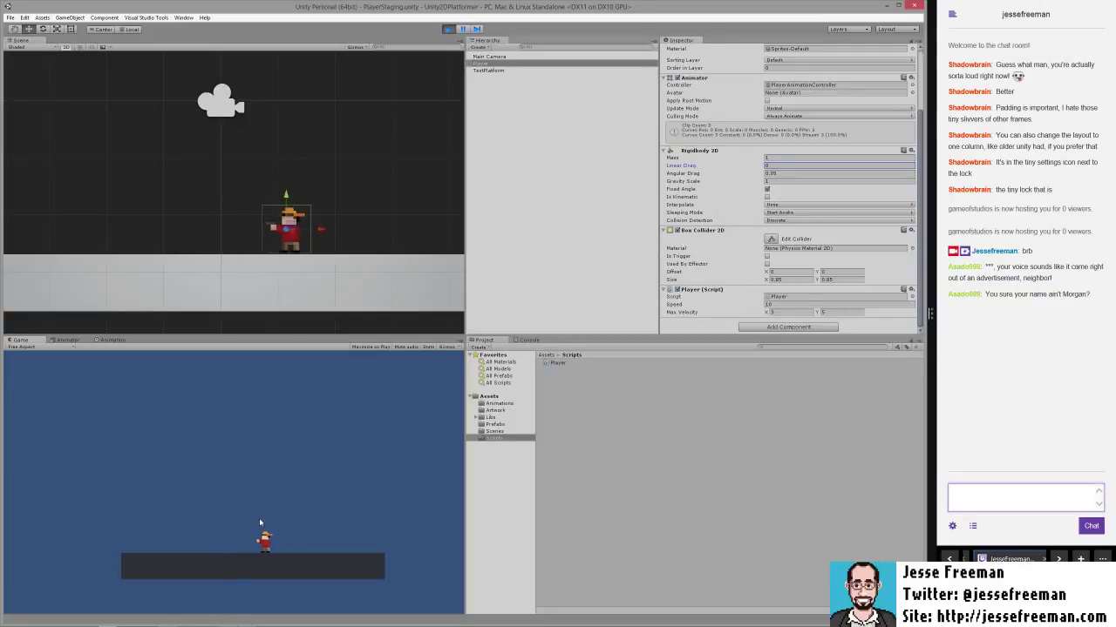